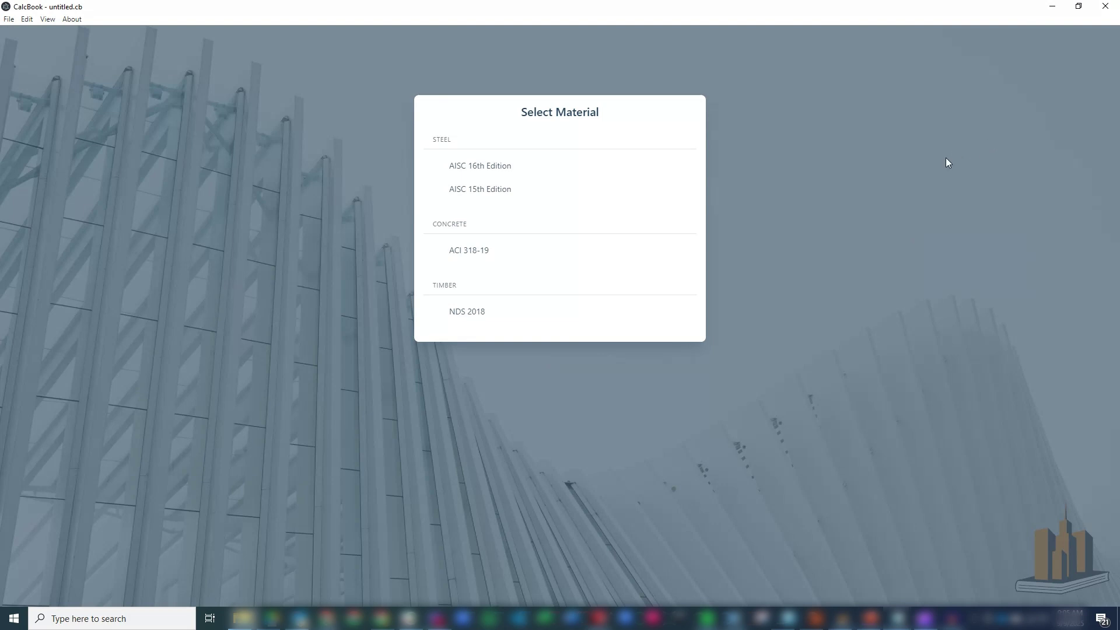
Start a standalone ACI 318-19 Shear Wall Design calculation
click(634, 259)
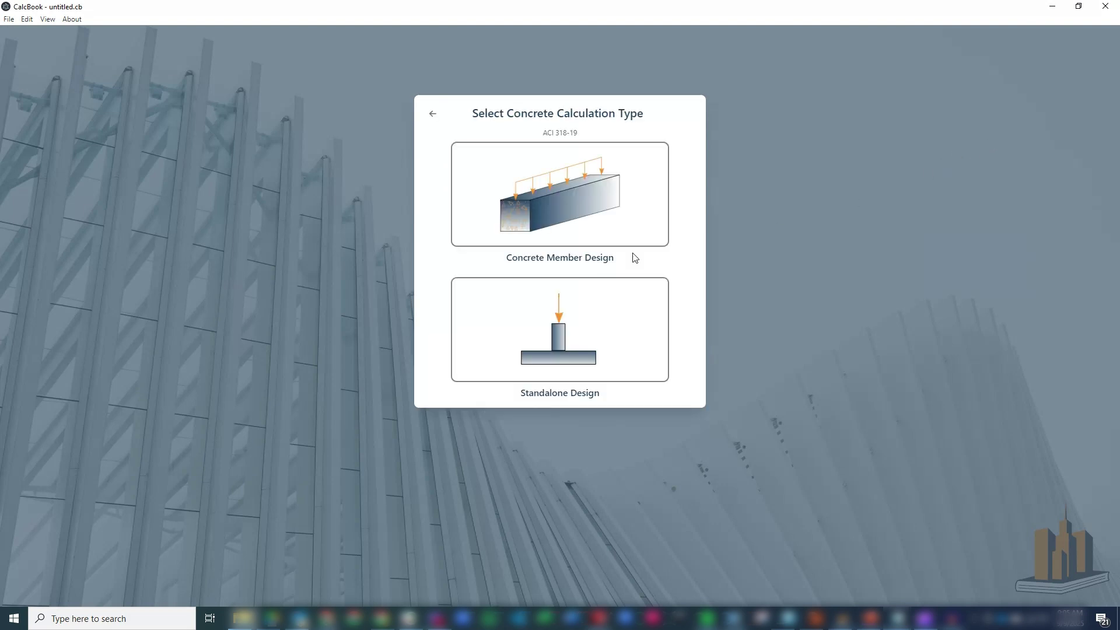
click(631, 345)
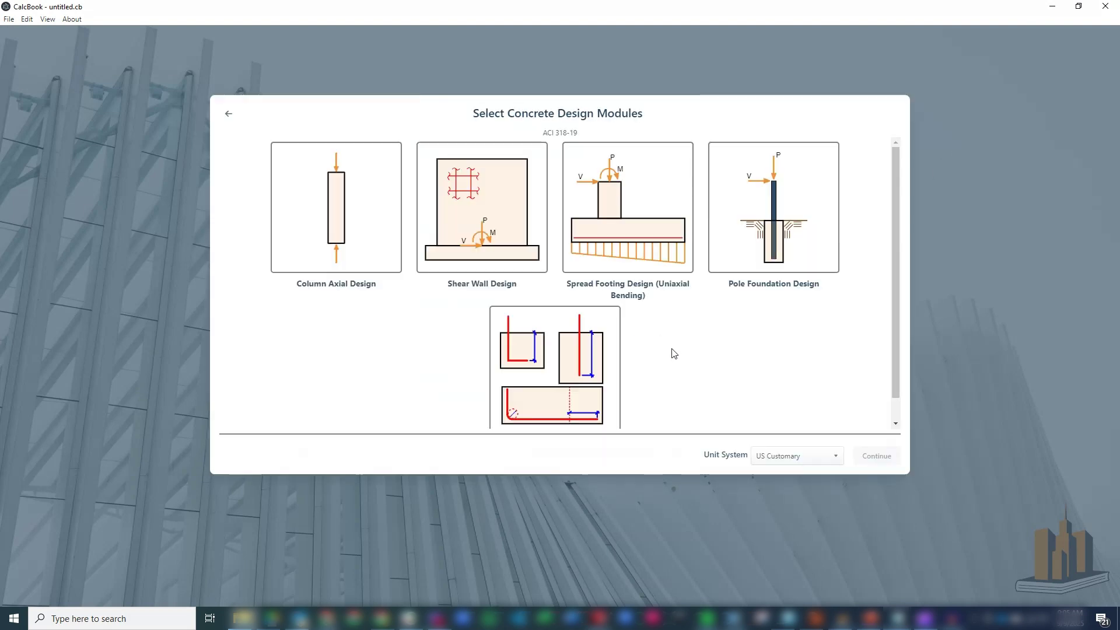
click(477, 236)
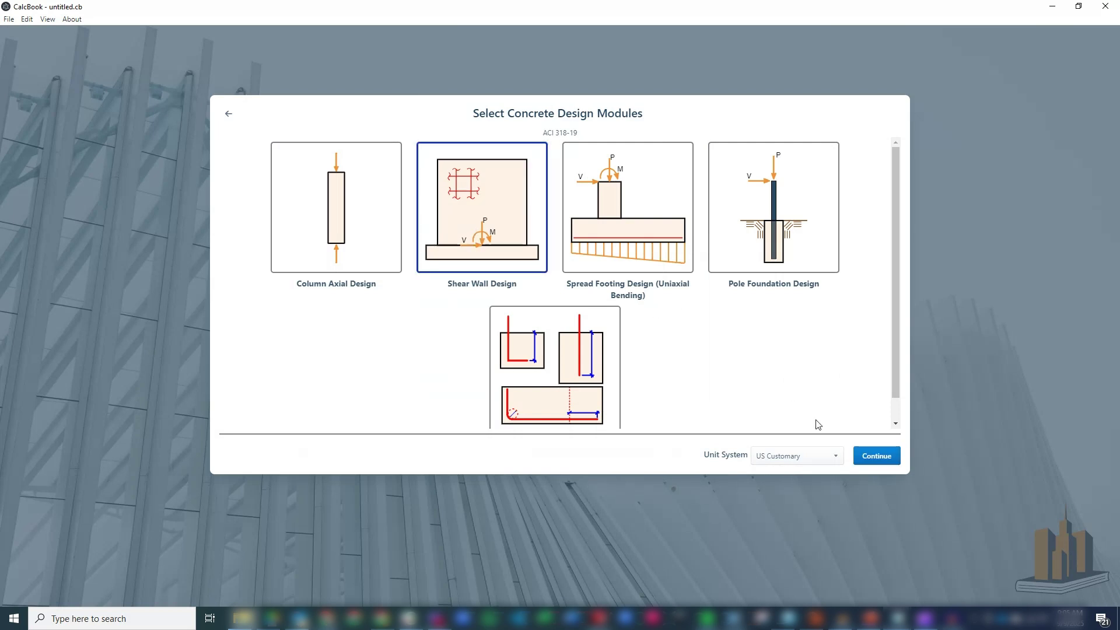
click(870, 455)
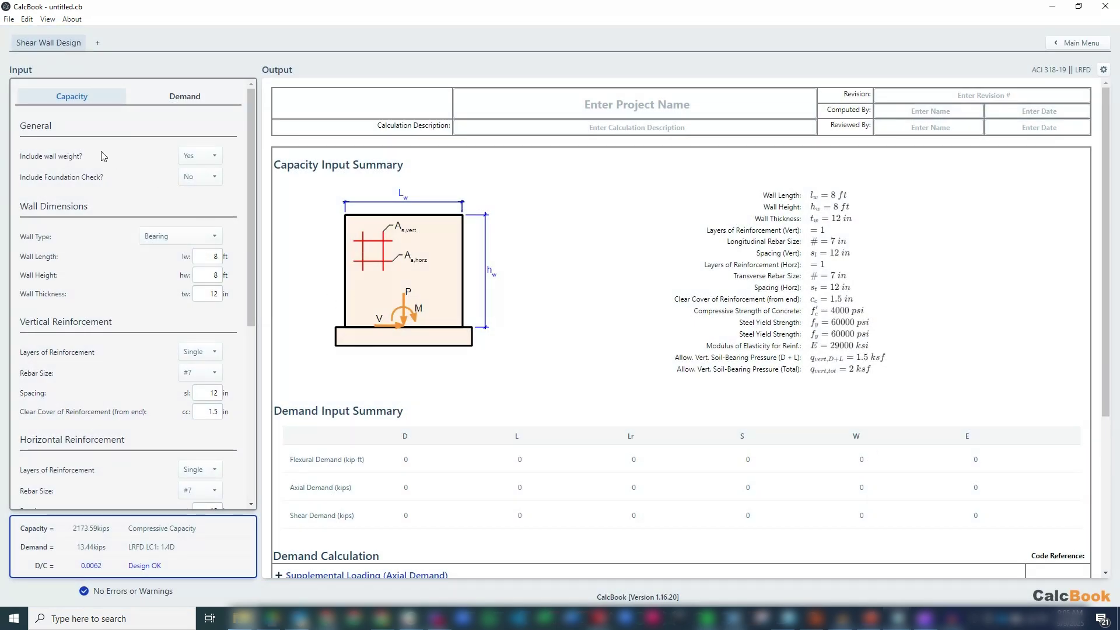
Set the Foundation Check, Sliding Calculation and Overturning Calculation options to Yes
click(203, 183)
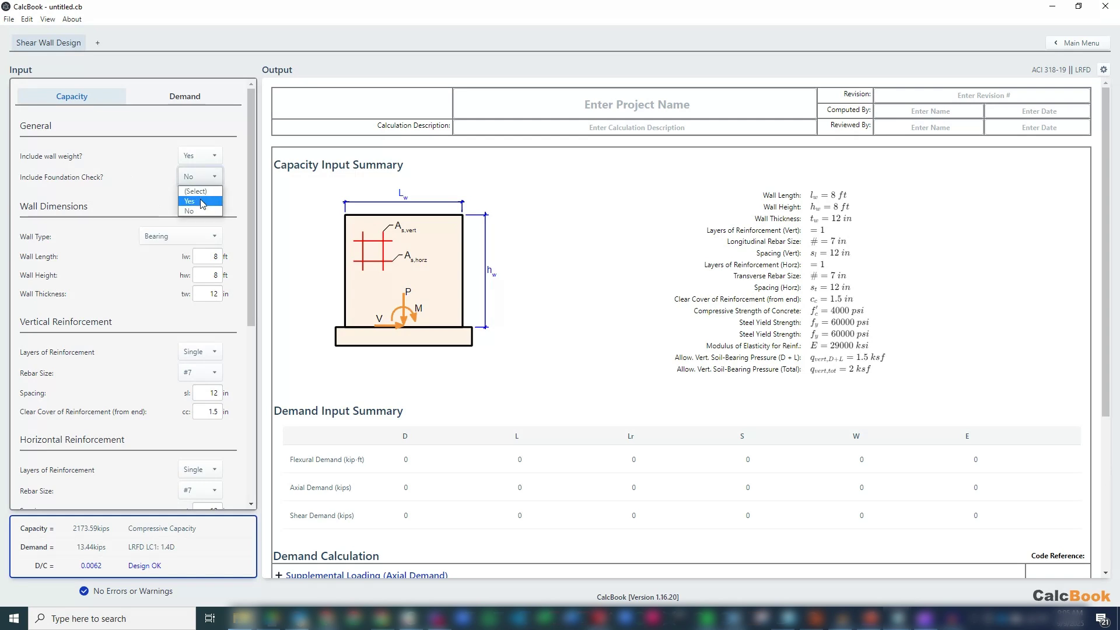
click(202, 202)
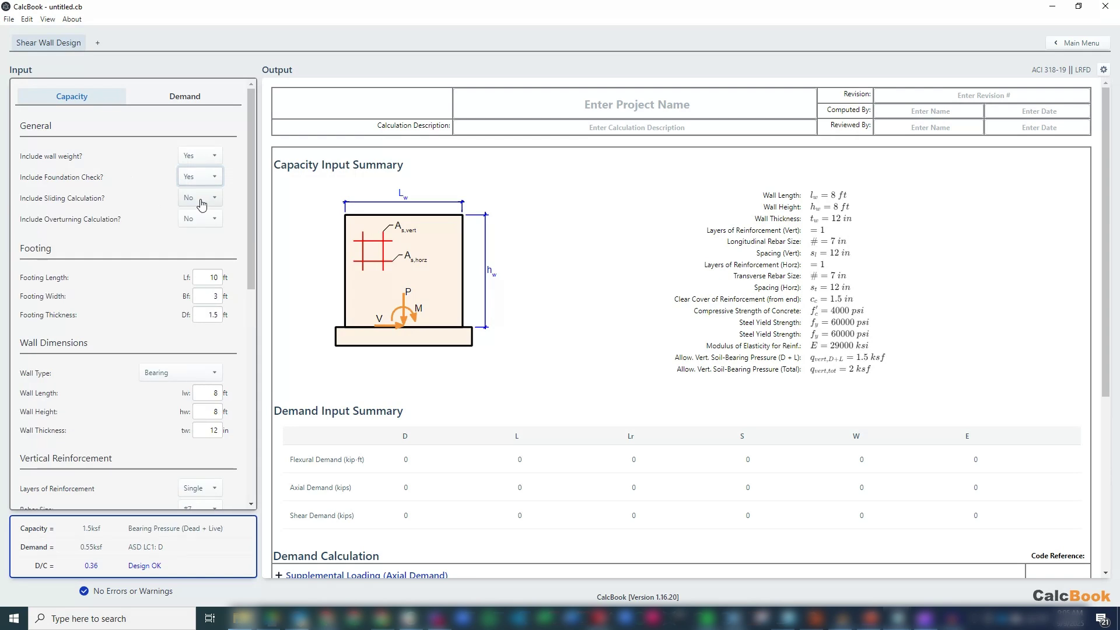
click(202, 202)
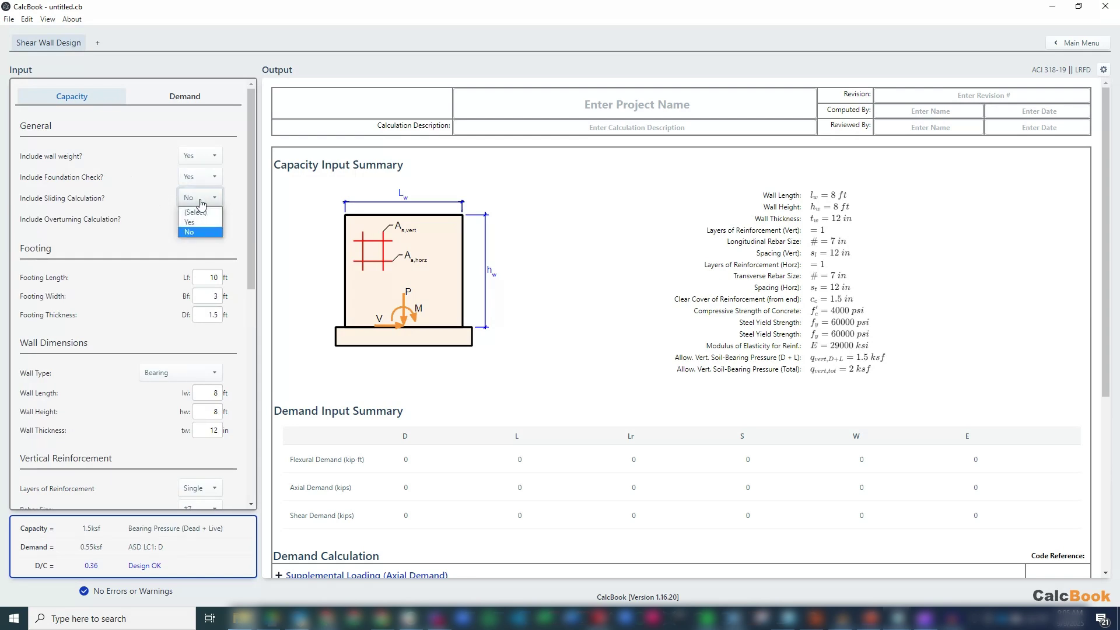
click(200, 231)
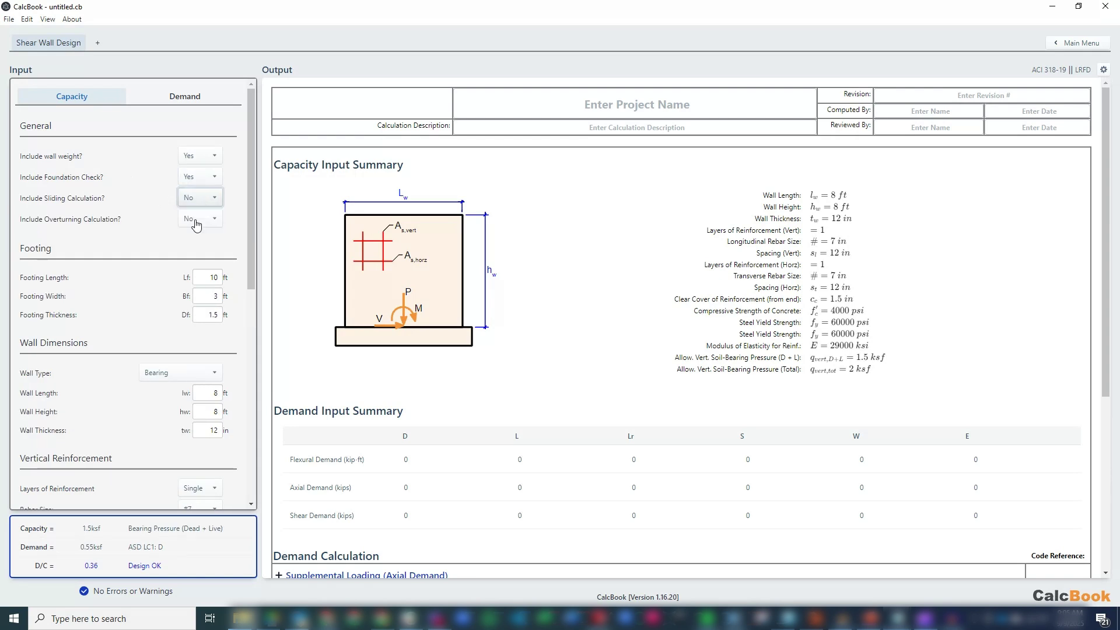
click(201, 220)
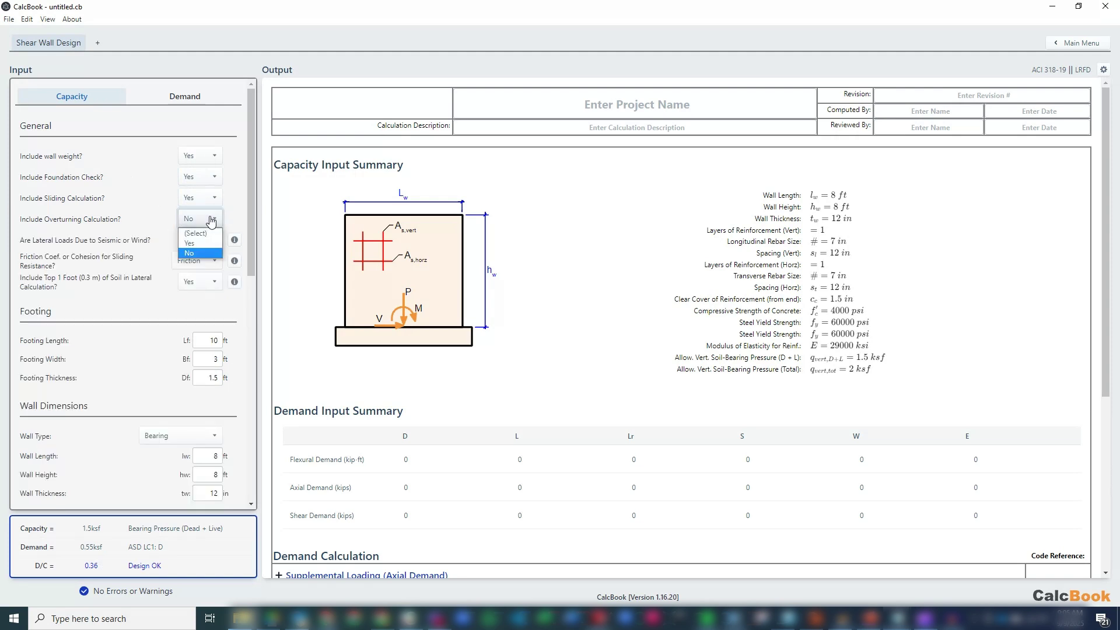
click(203, 243)
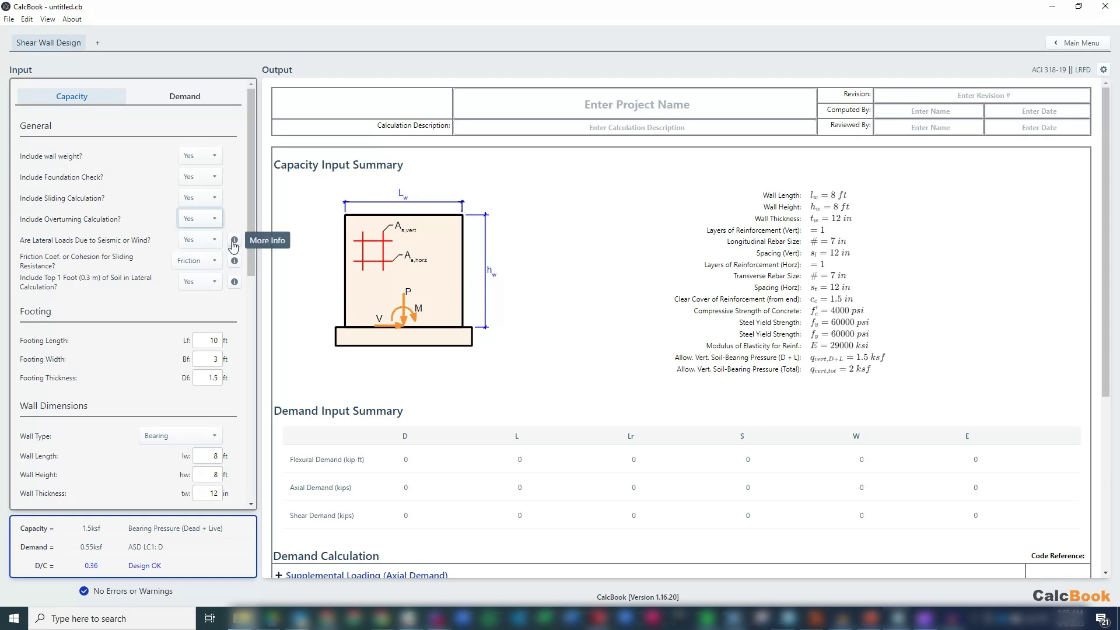
drag(250, 168, 250, 191)
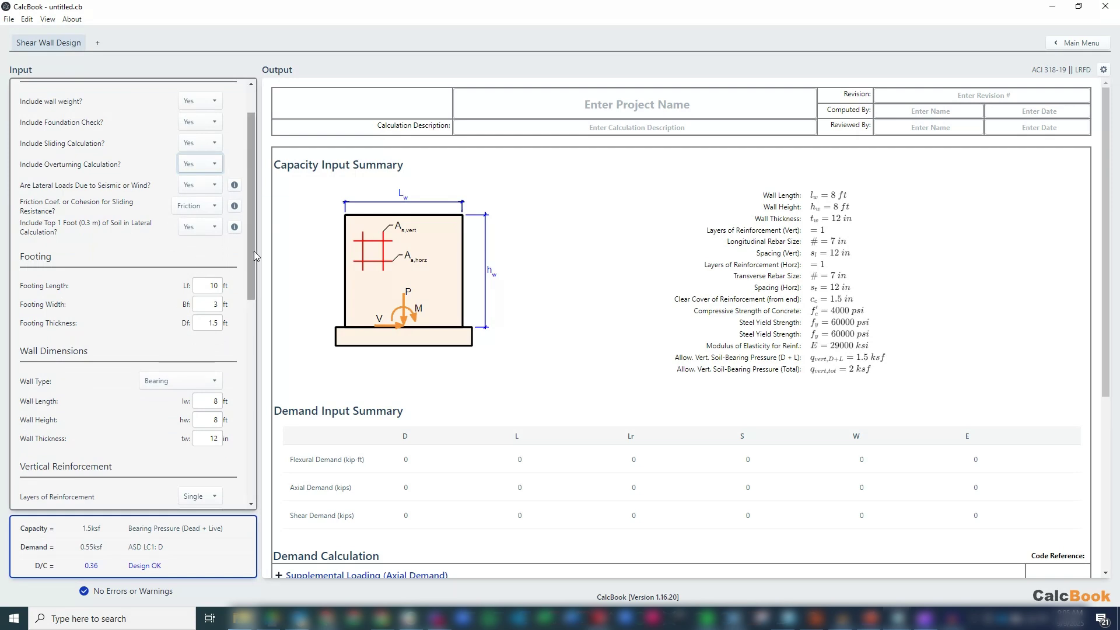
Set the footing length to 14 ft
drag(254, 250, 236, 269)
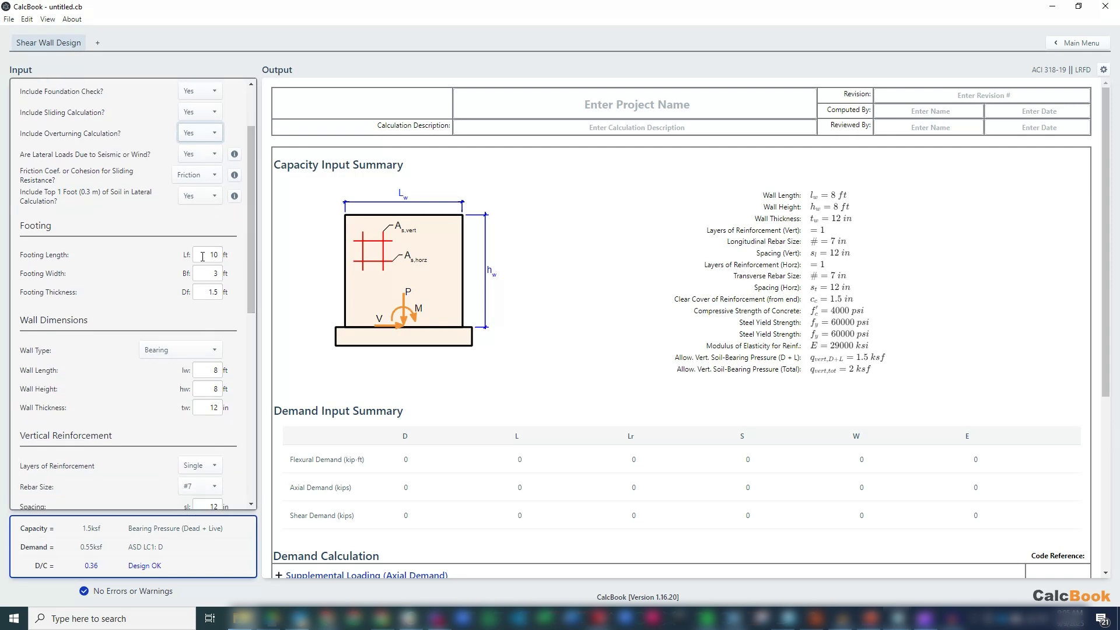
click(222, 255)
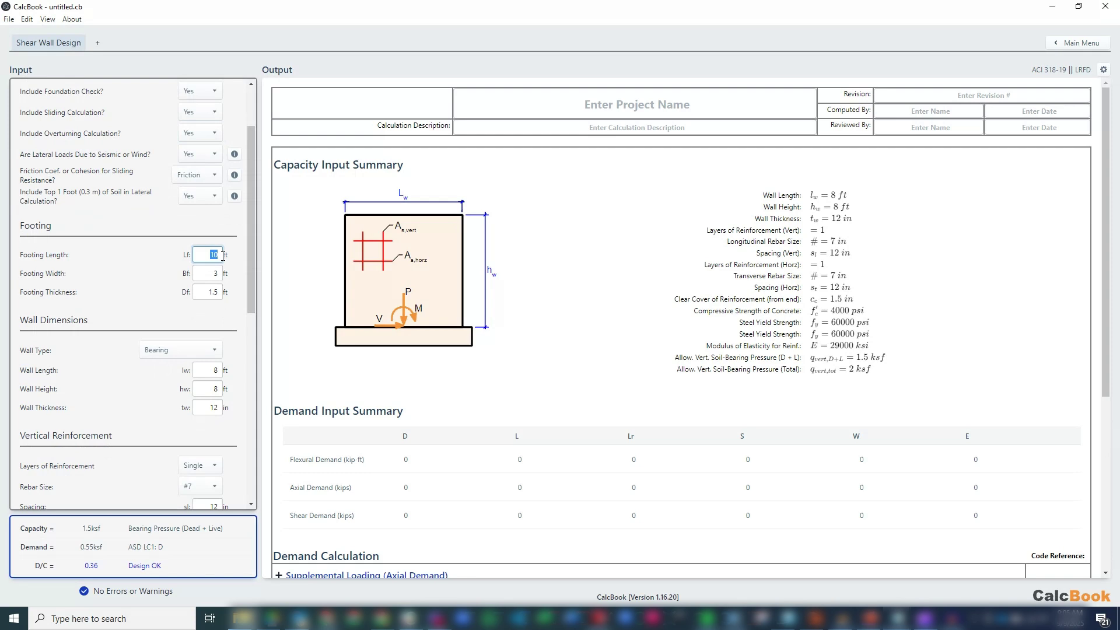
text(14)
key(Tab)
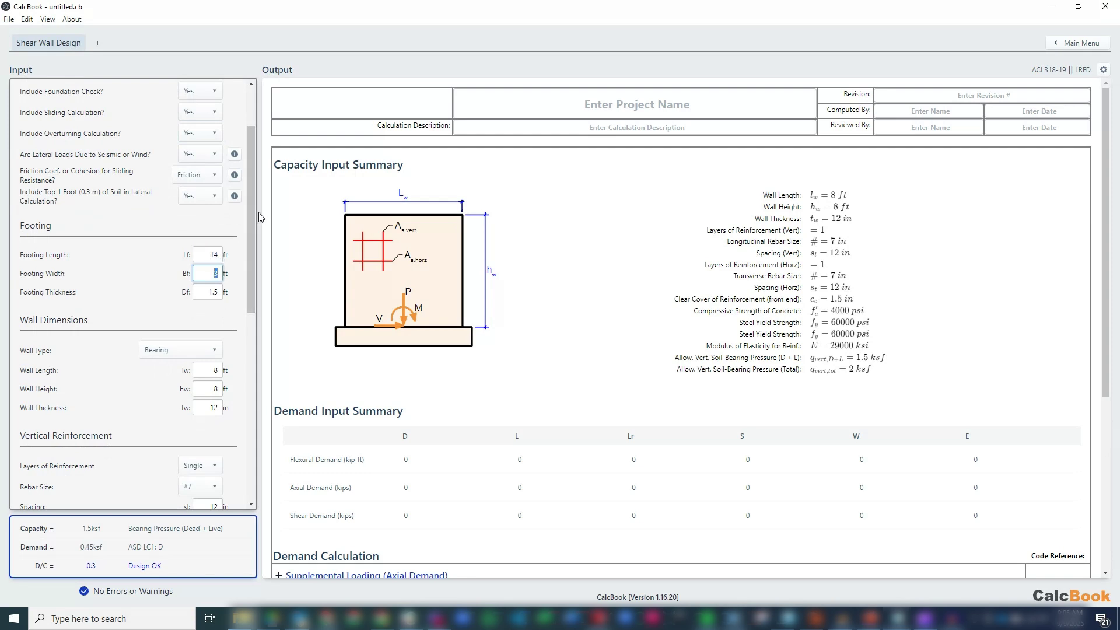
Make the wall 10 ft long, 12 ft high and 8 in thick
drag(251, 218, 245, 236)
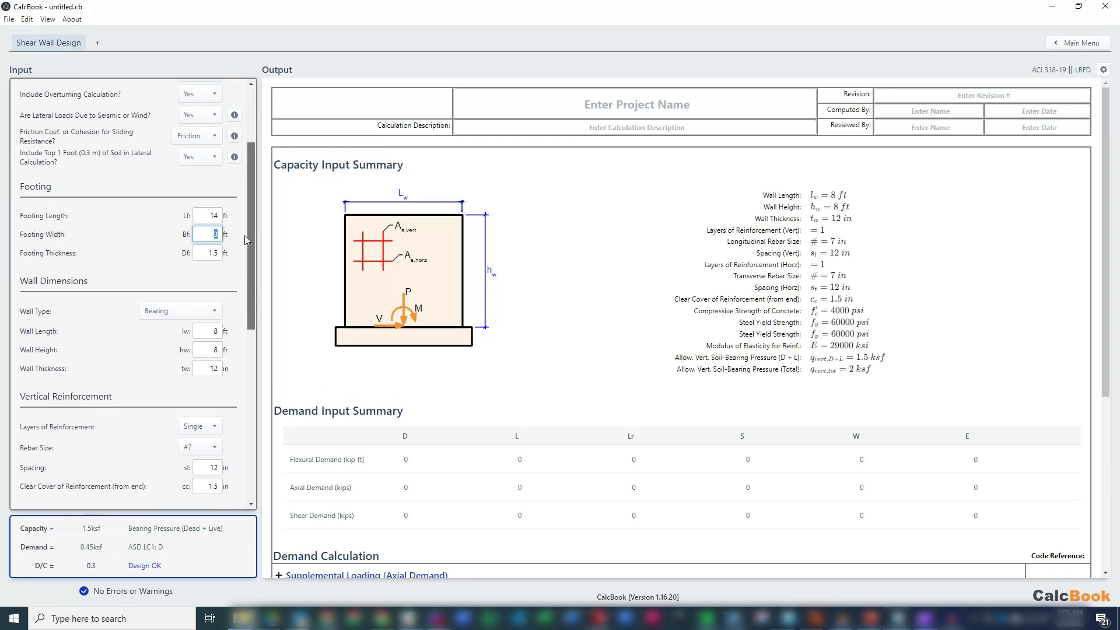
scroll(244, 235, down, 1)
click(207, 300)
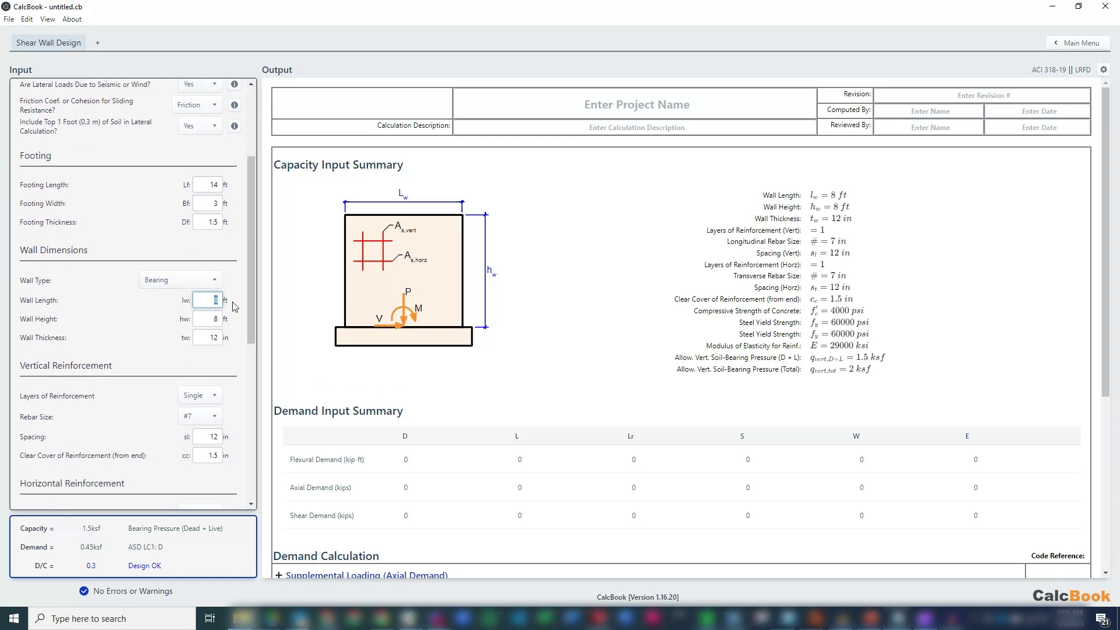
text(10)
key(Tab)
text(12)
key(Tab)
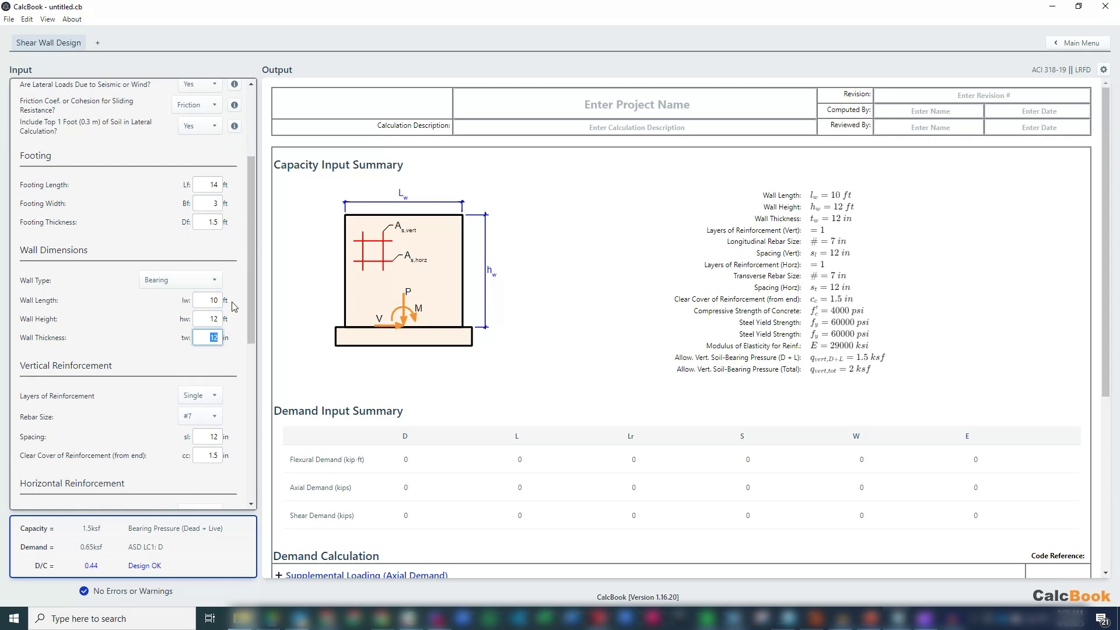
text(8)
key(Tab)
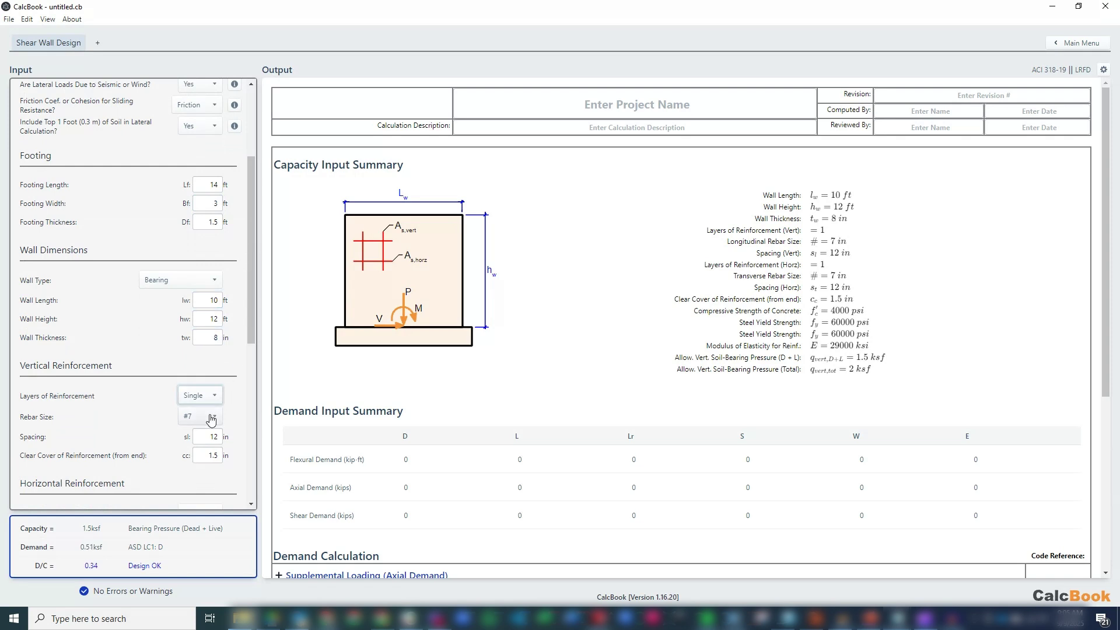
Use #5 vertical bars and a single layer of #5 horizontal bars
click(211, 416)
click(204, 455)
drag(252, 310, 255, 370)
click(219, 357)
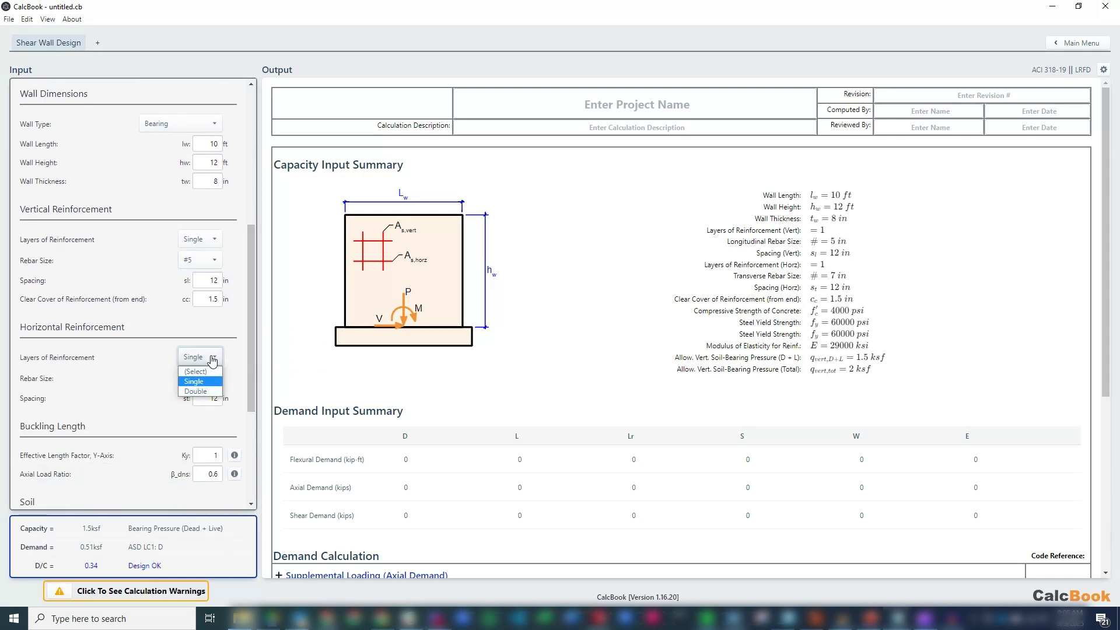
click(204, 376)
click(210, 378)
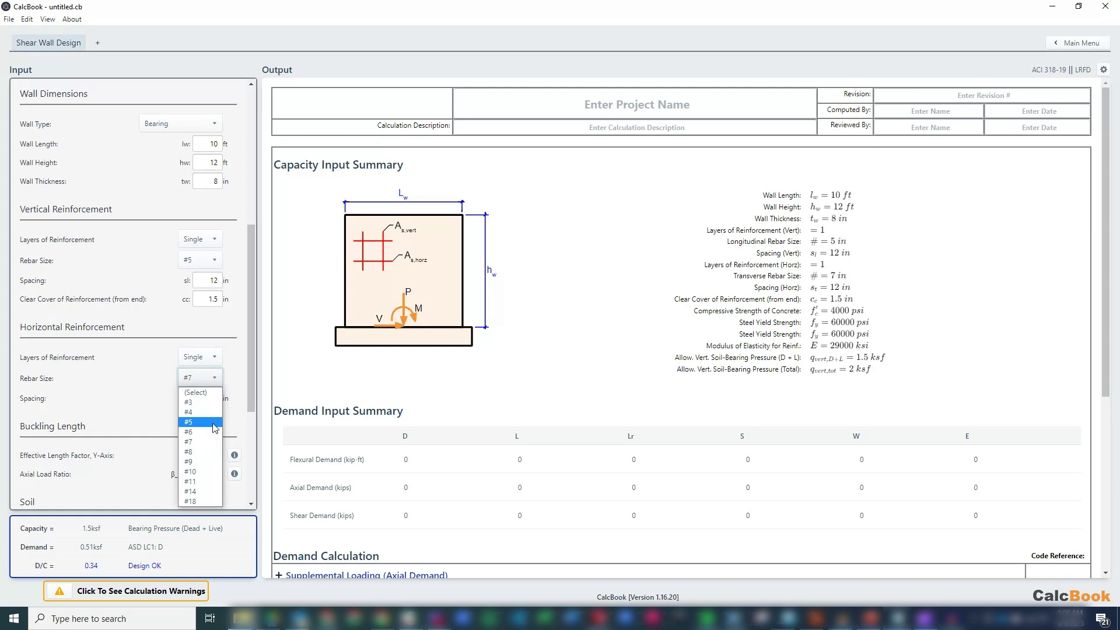
click(211, 422)
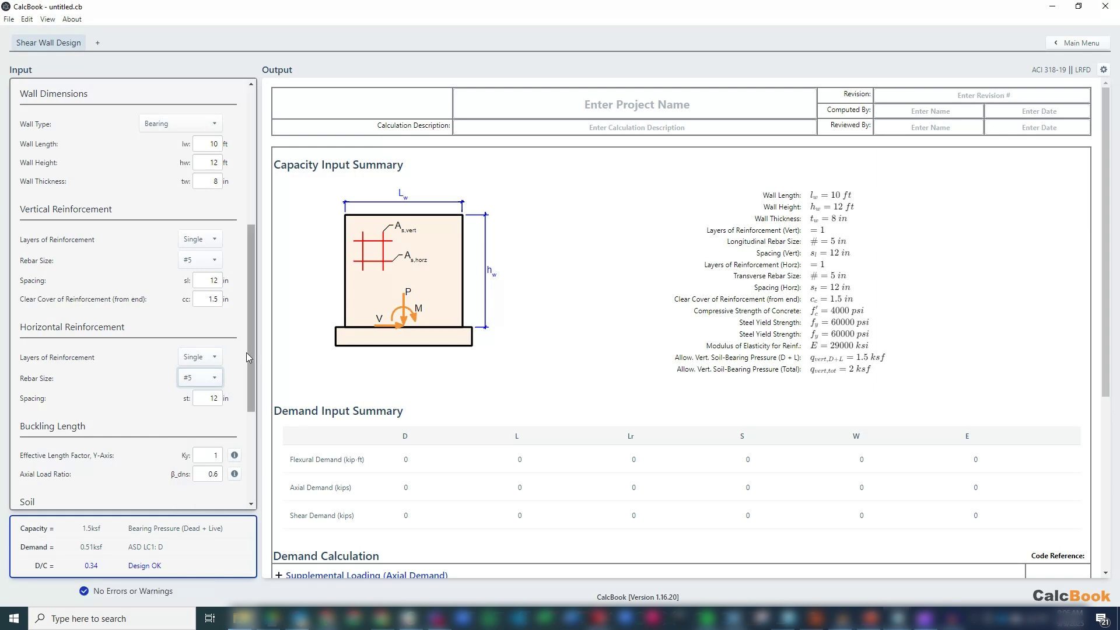
Read the explanation of the axial load ratio β_dns
drag(247, 350, 247, 391)
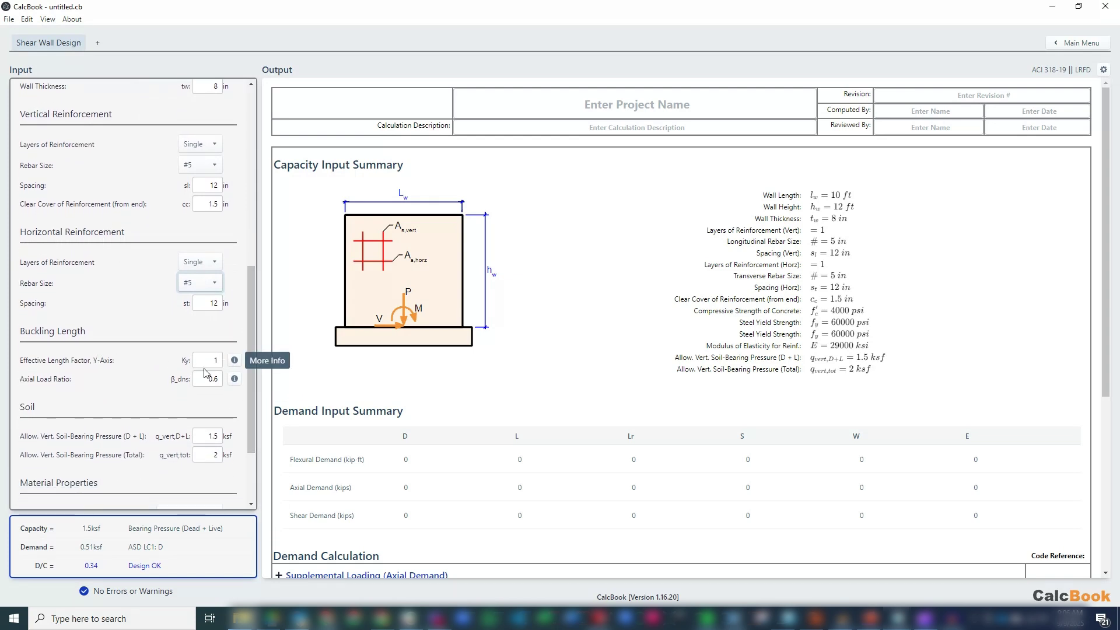
click(234, 379)
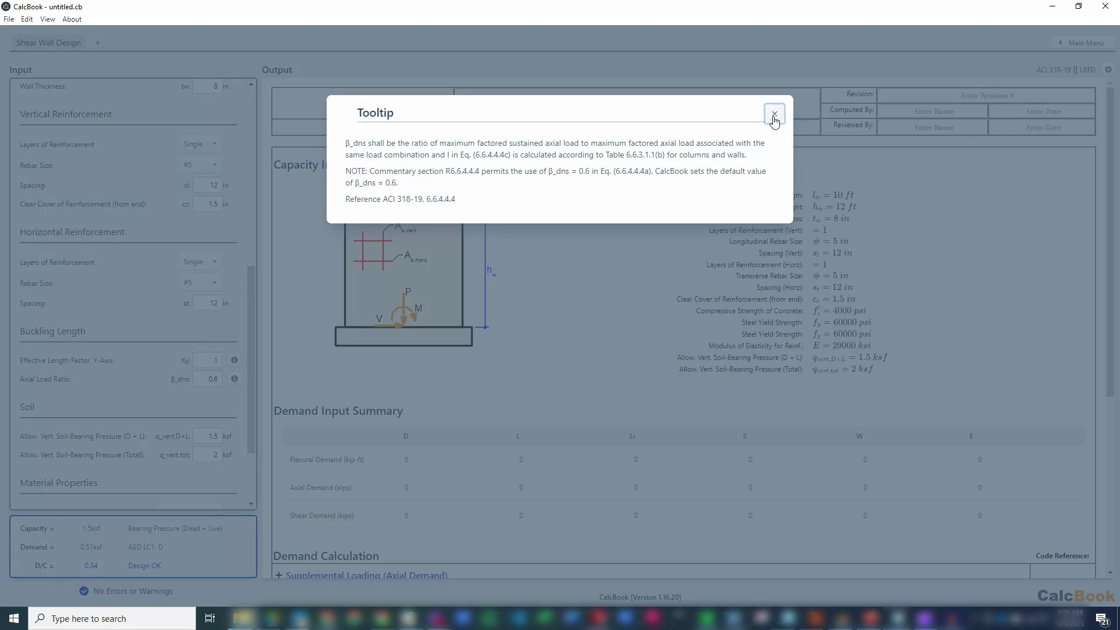
click(684, 225)
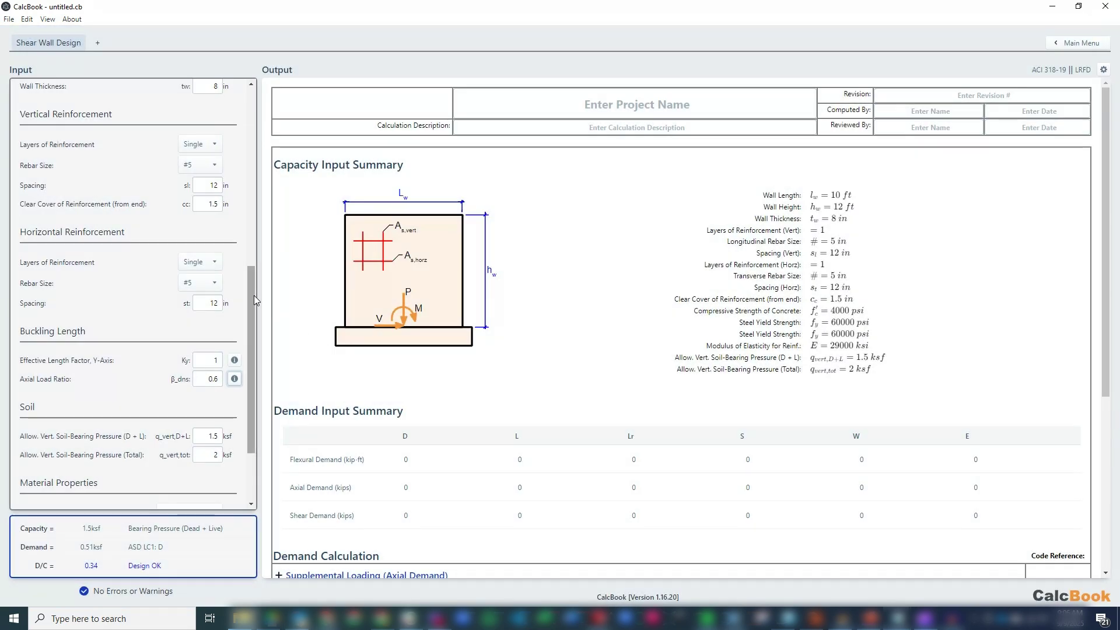
Set allowable soil bearing to 2 ksf for D+L and 2.67 ksf total
drag(254, 295, 255, 316)
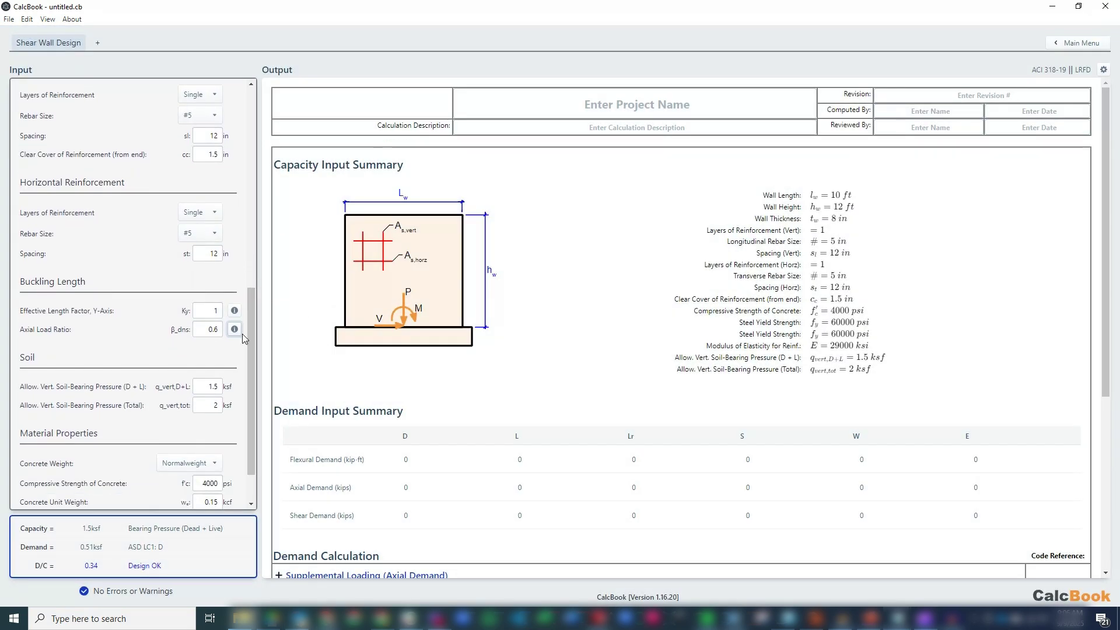
click(217, 386)
text(2)
key(Tab)
text(2.67)
key(Tab)
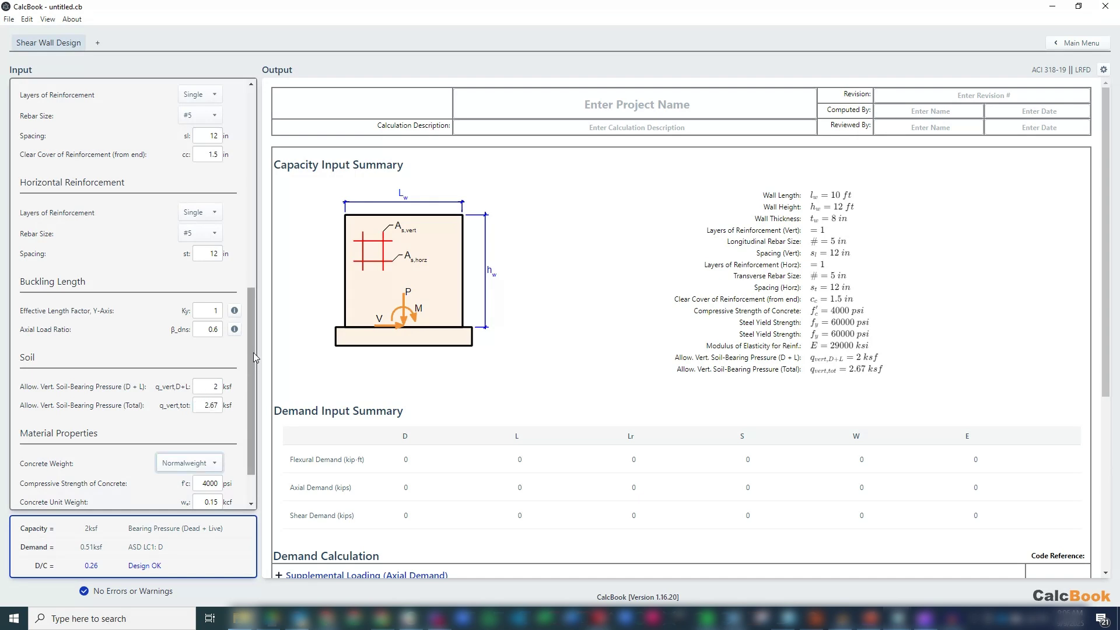
drag(254, 353, 250, 382)
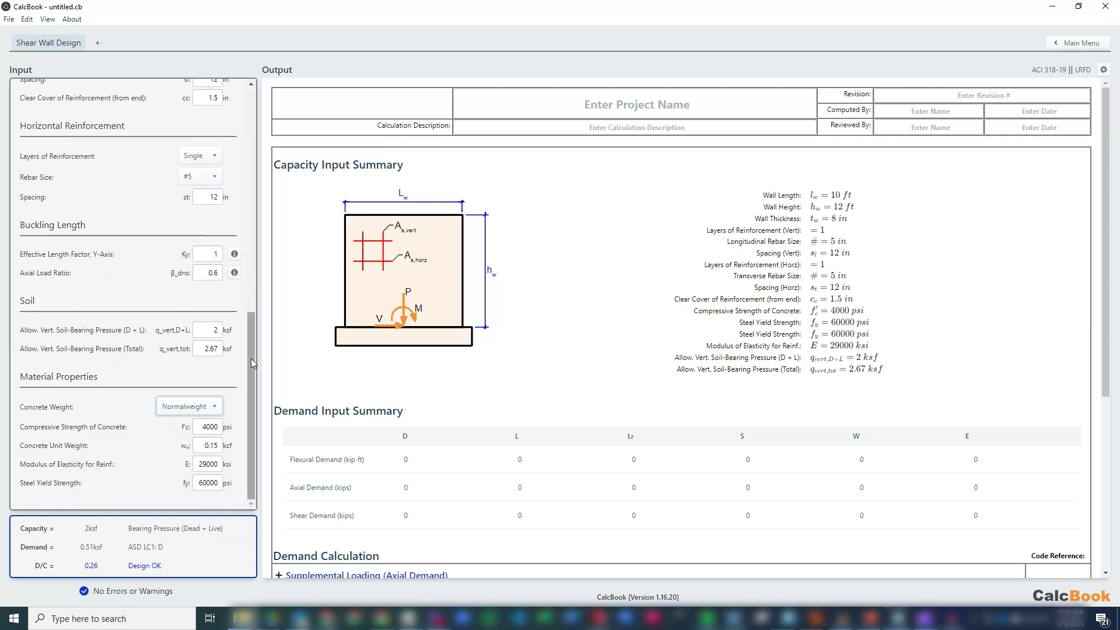
drag(251, 359, 251, 134)
Enter a 204 kip-ft seismic moment and 55 kip dead, 75 kip live axial loads
click(192, 99)
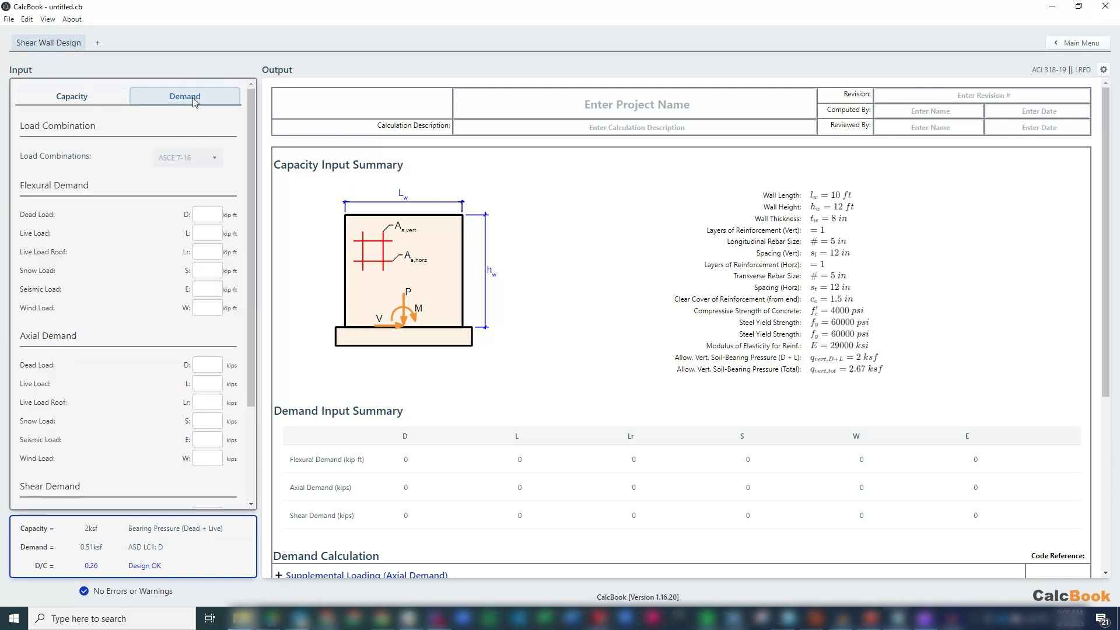
click(209, 289)
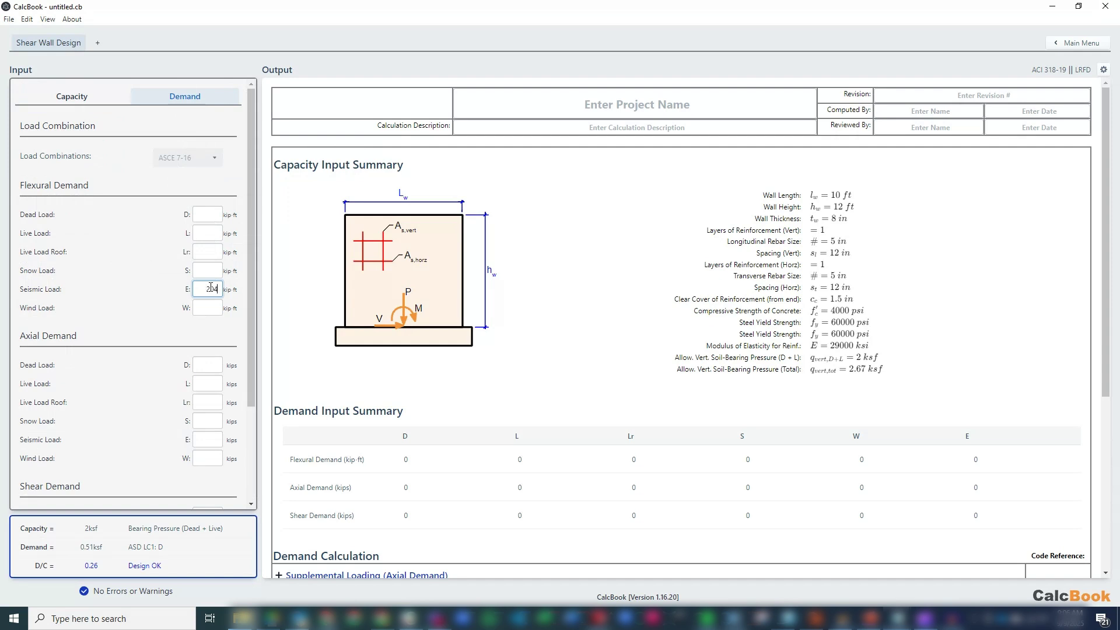
key(Tab)
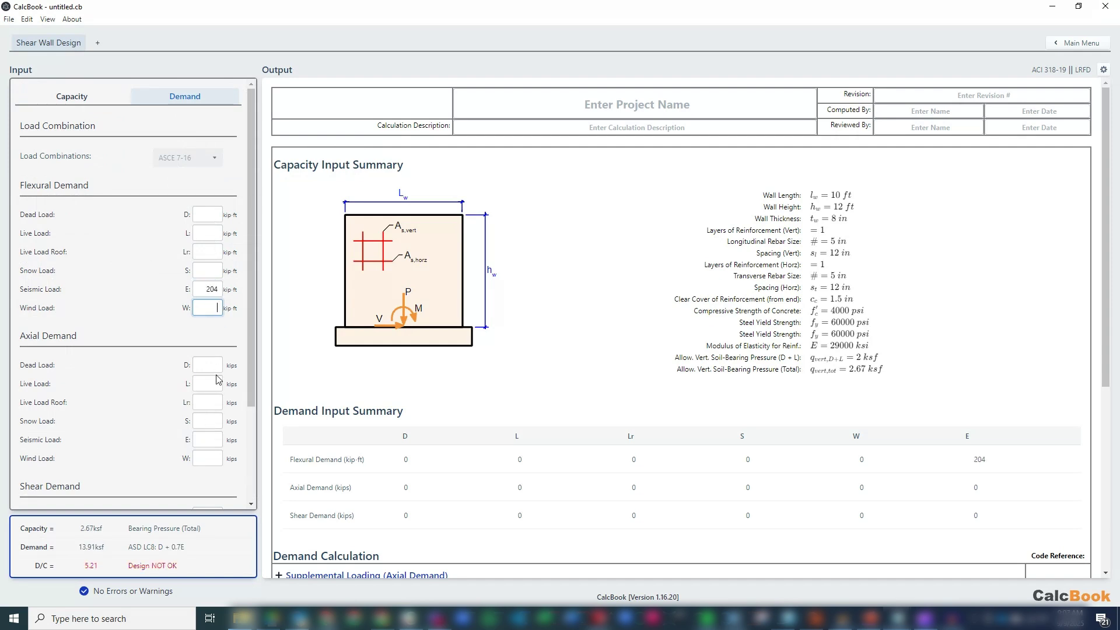
key(Tab)
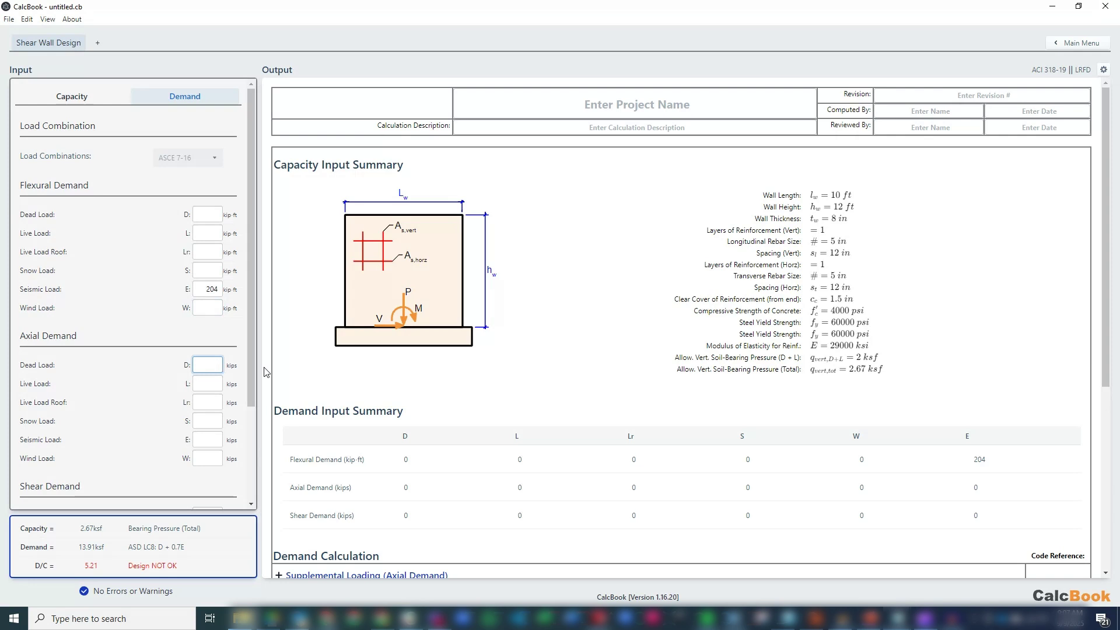
key(Tab)
text(7)
key(Tab)
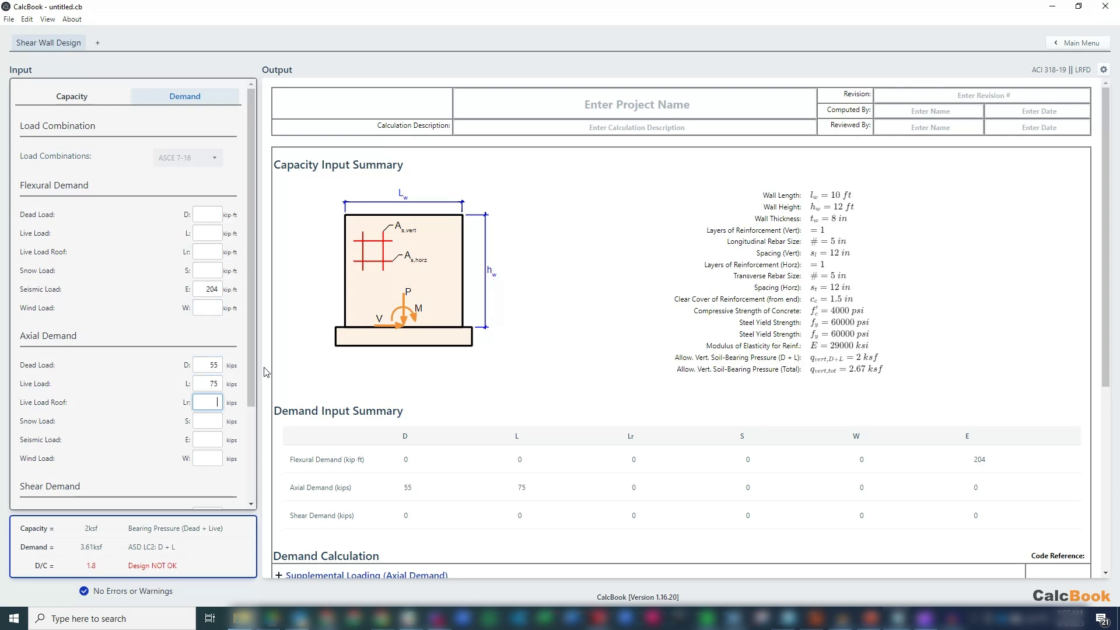
Enter a 17 kip seismic shear load
drag(255, 348, 254, 448)
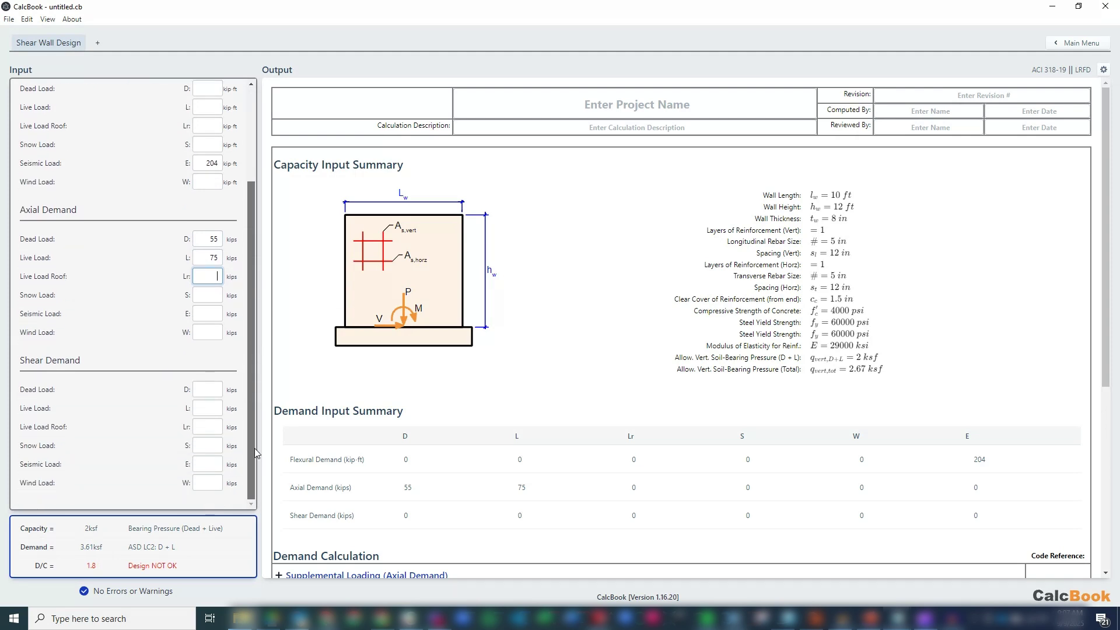
click(217, 463)
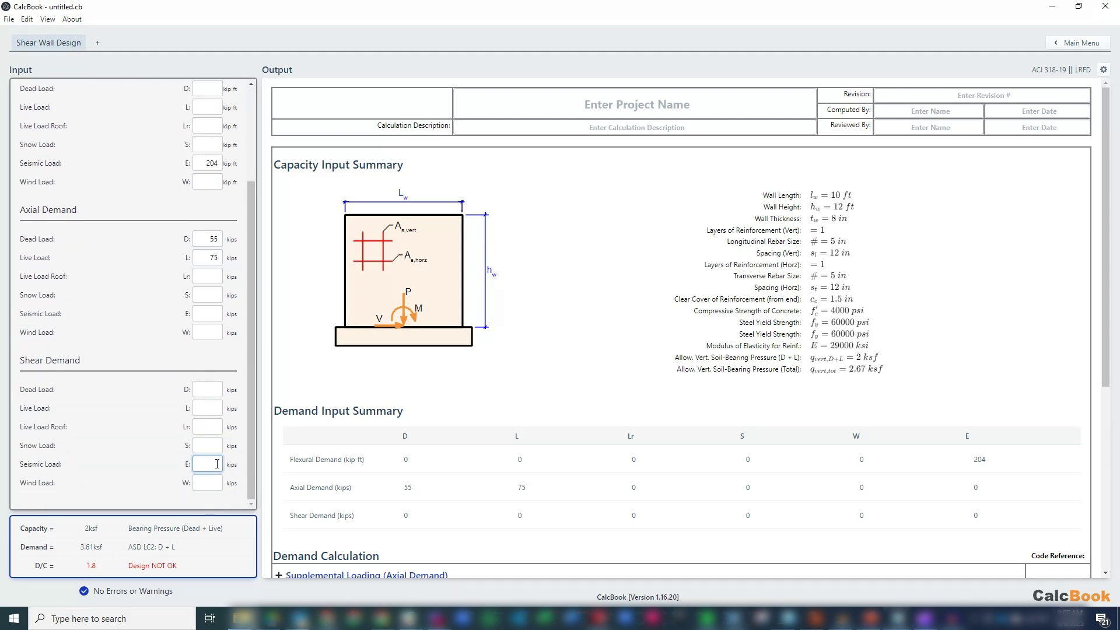
text(17)
key(Tab)
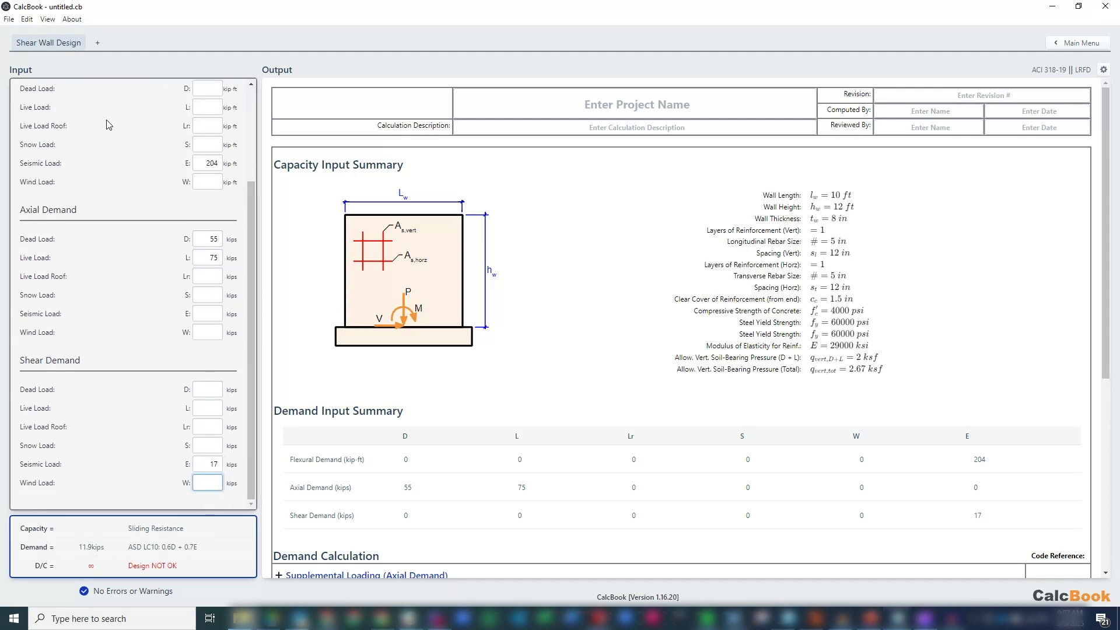
scroll(93, 111, up, 3)
Set lateral soil bearing to 0.15 ksf/ft and the sliding friction coefficient to 0.25
click(85, 102)
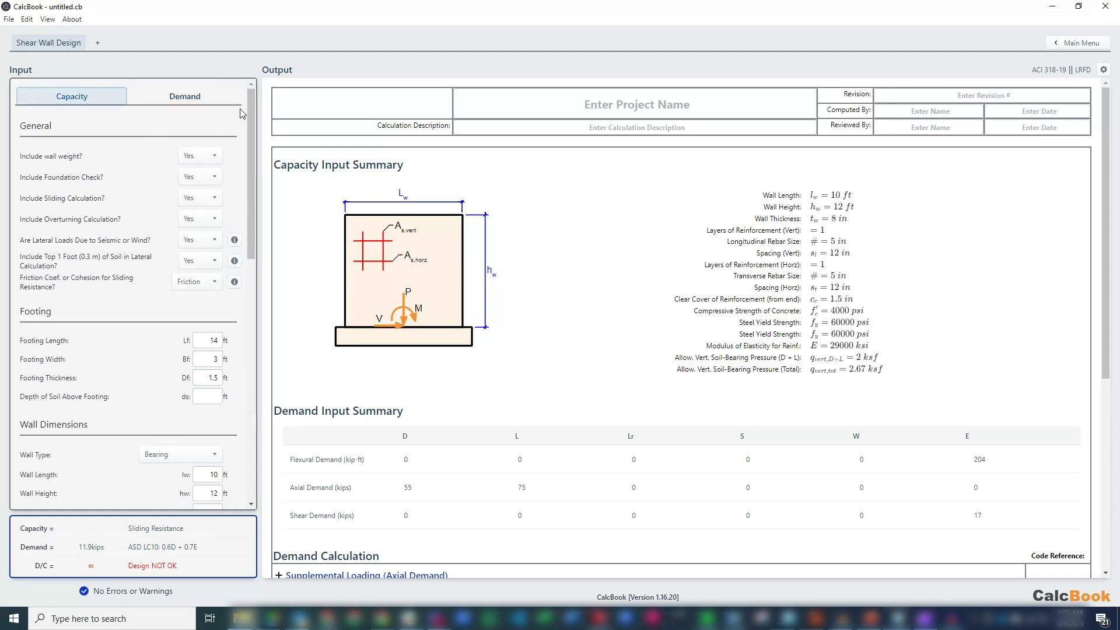
drag(251, 108, 296, 318)
drag(200, 383, 228, 394)
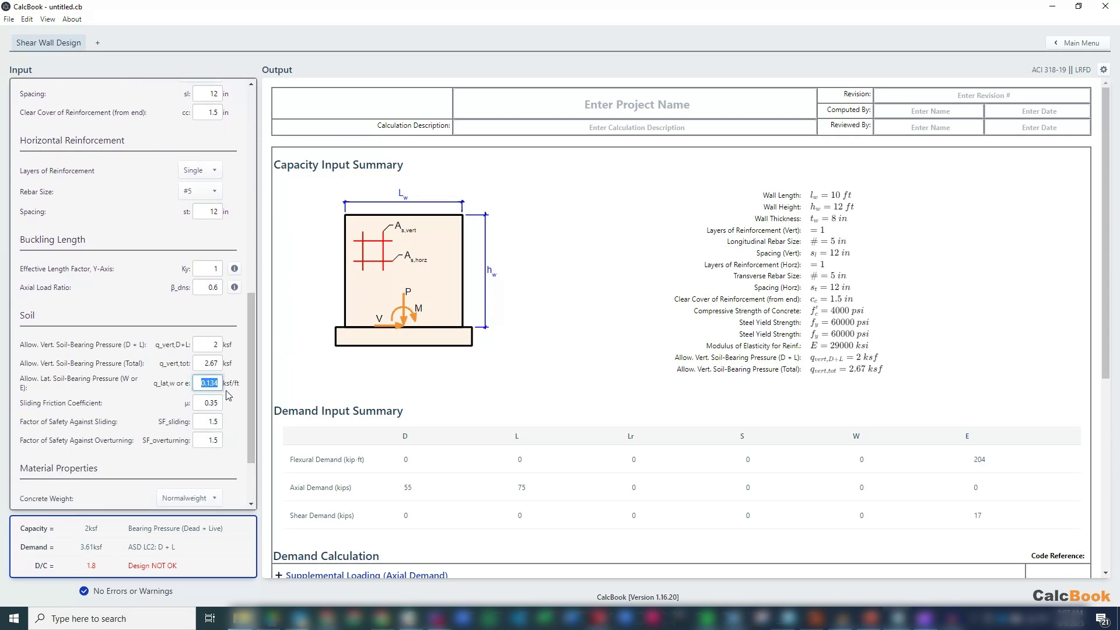
text(0.15)
key(Tab)
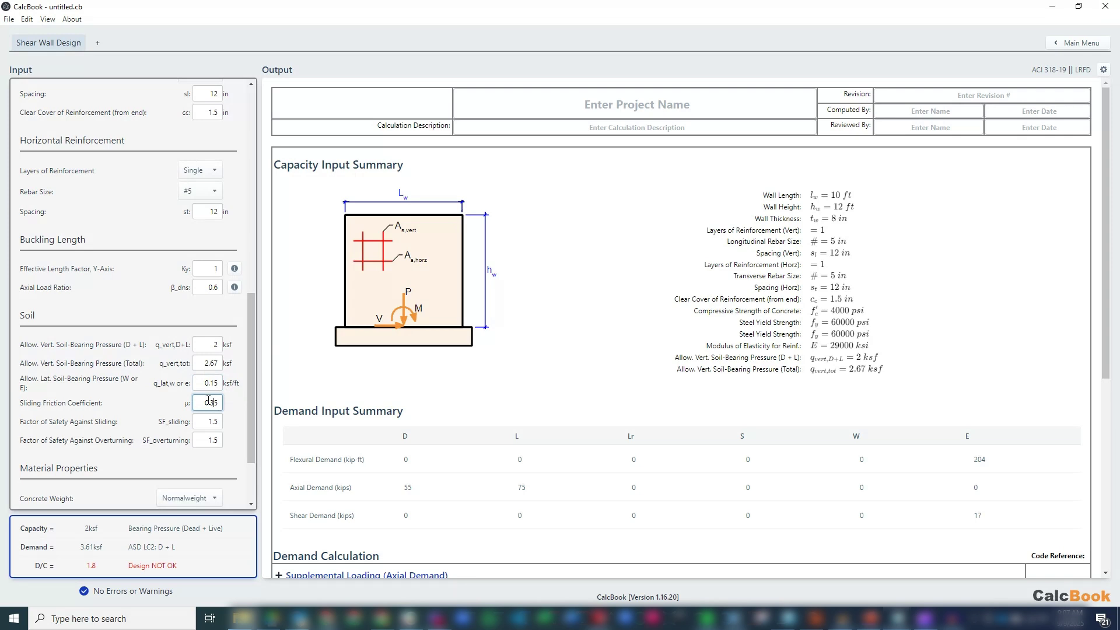
key(BackSpace)
key(BackSpace)
text(25)
drag(255, 318, 251, 100)
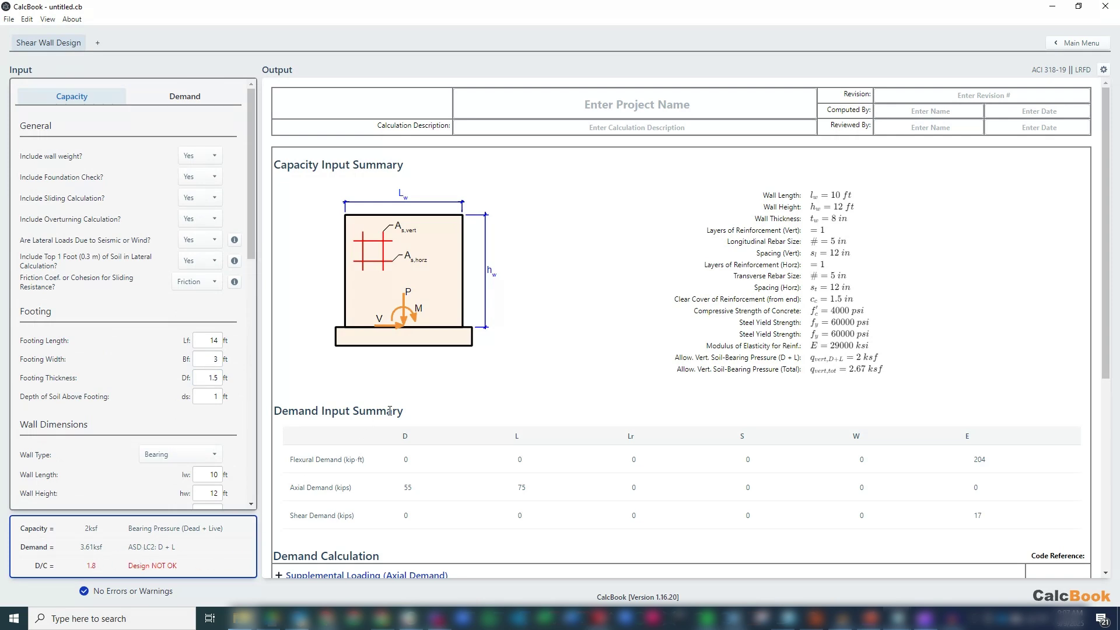
Expand the Supplemental Loading and Flexural Demand calculations in the output
scroll(570, 321, down, 4)
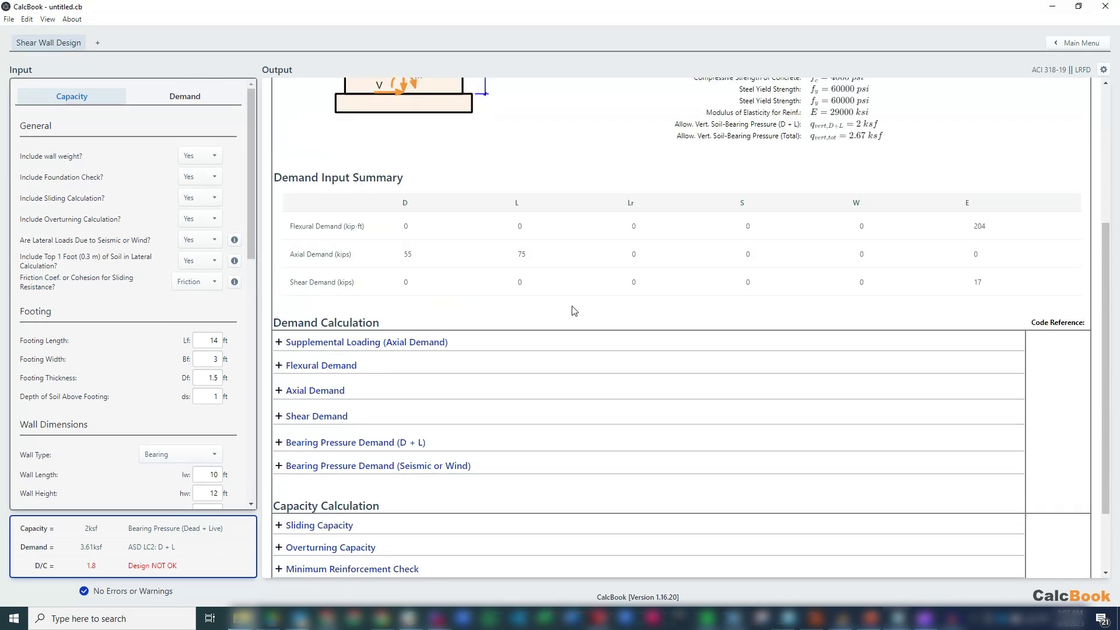
click(334, 345)
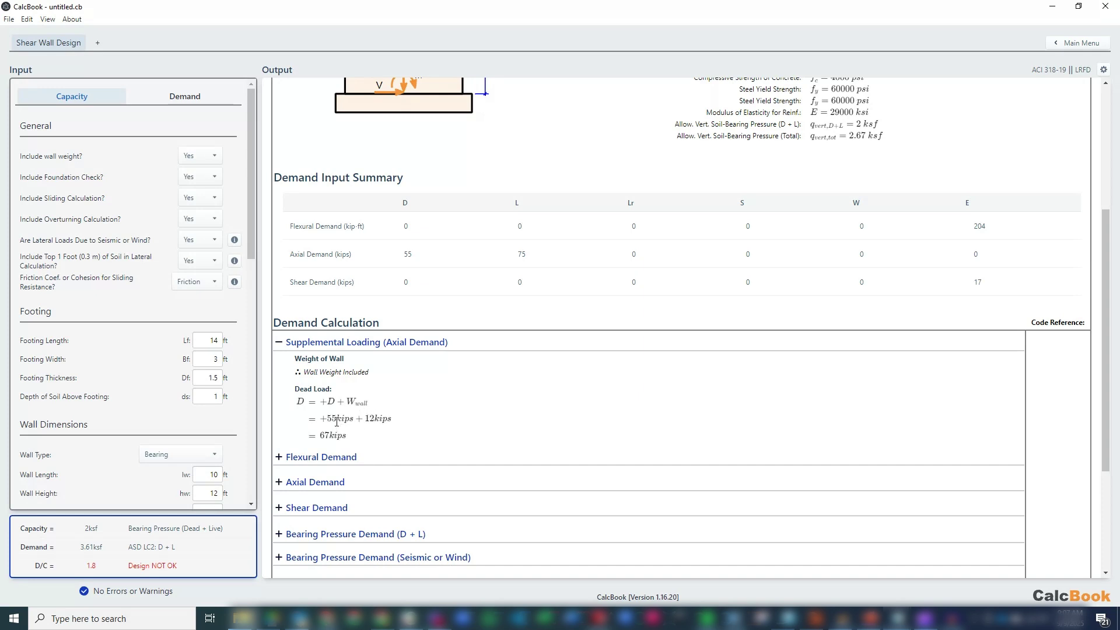
scroll(347, 408, down, 1)
click(350, 400)
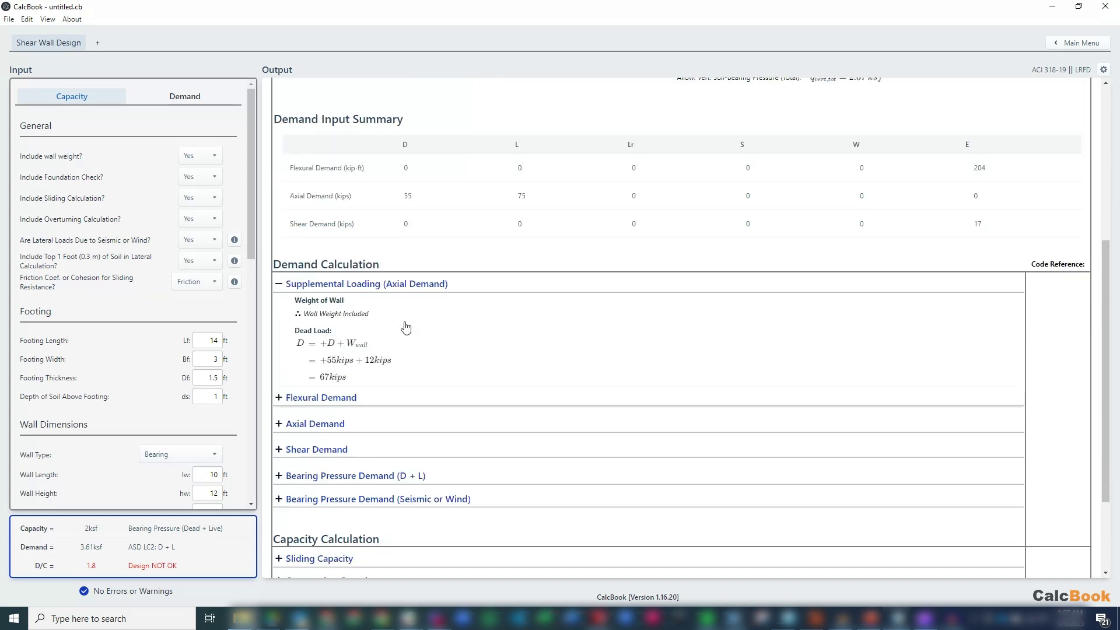
scroll(406, 338, down, 3)
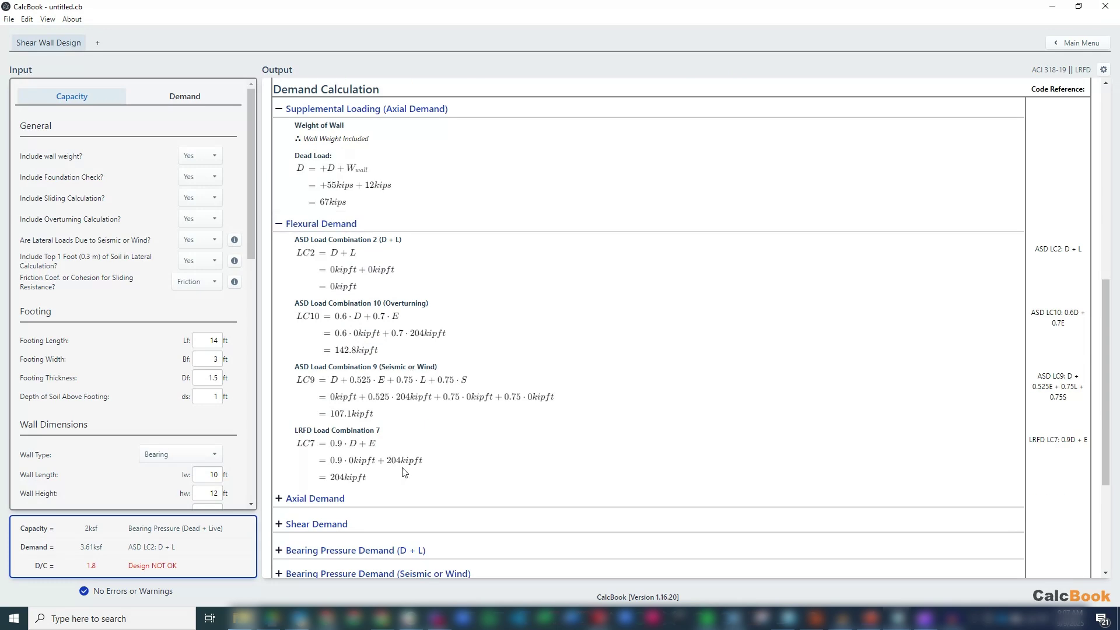
scroll(409, 368, down, 2)
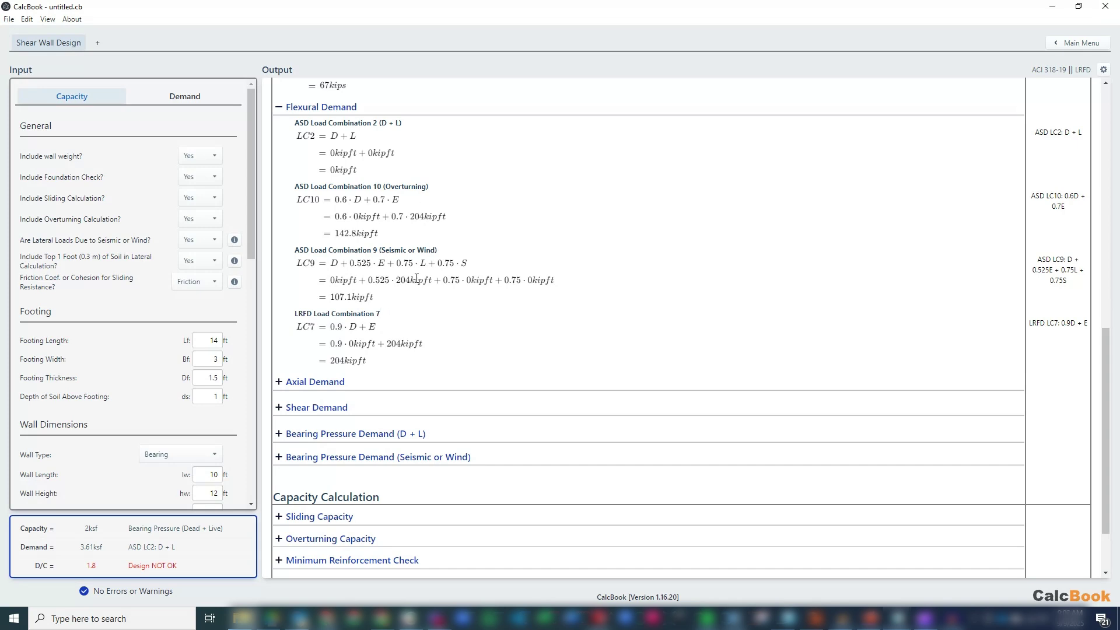
Expand the Bearing Pressure Demand (D + L) section and its formulas
click(473, 433)
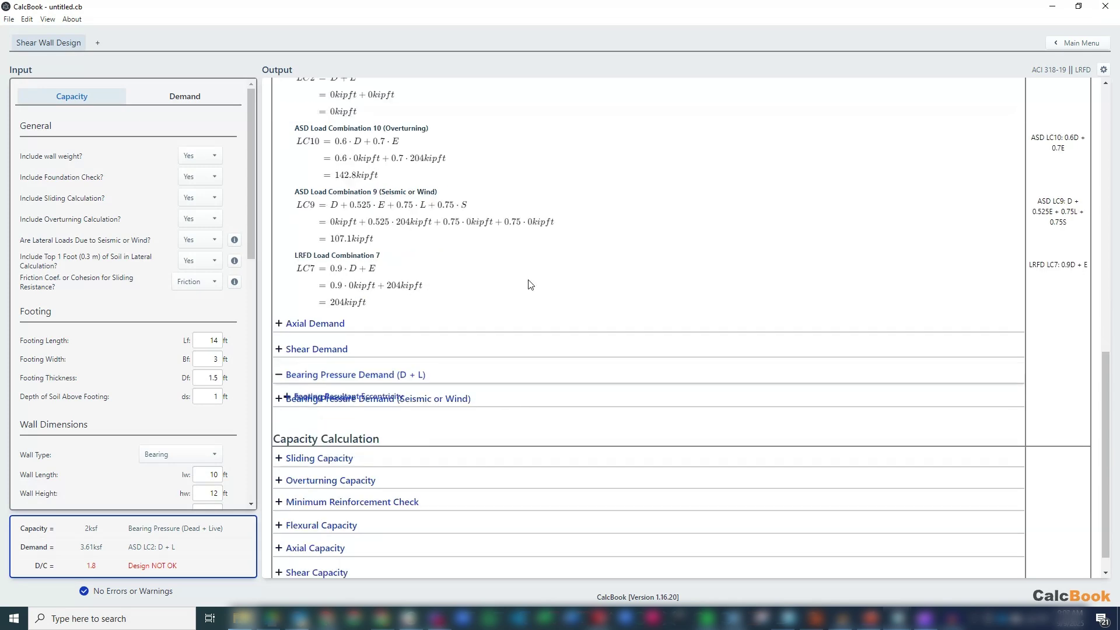
scroll(525, 288, down, 2)
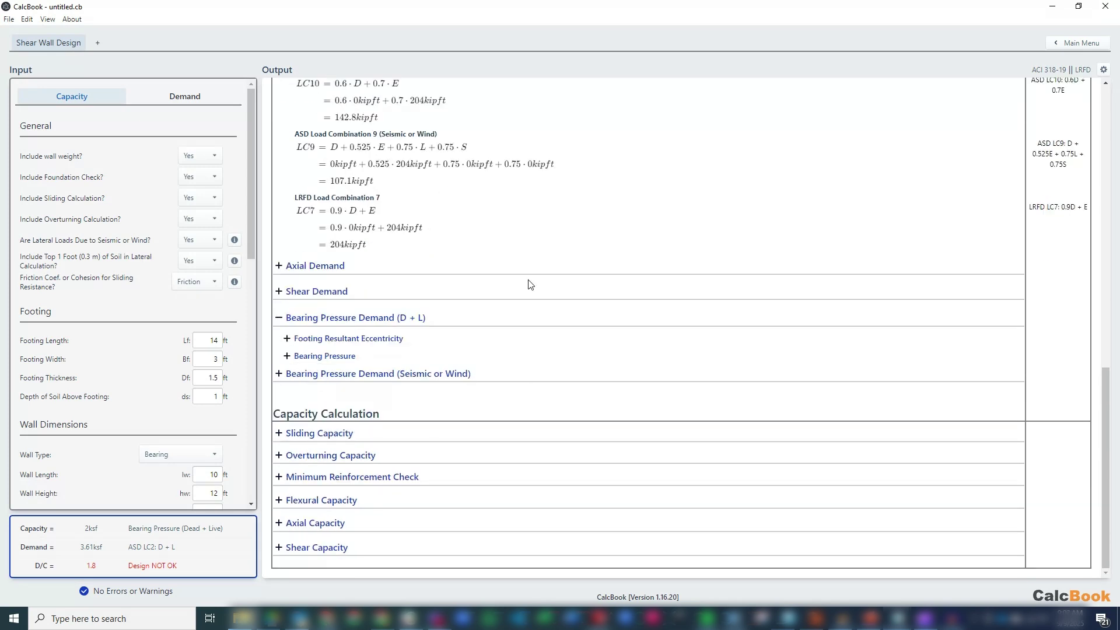
click(403, 353)
scroll(468, 298, down, 1)
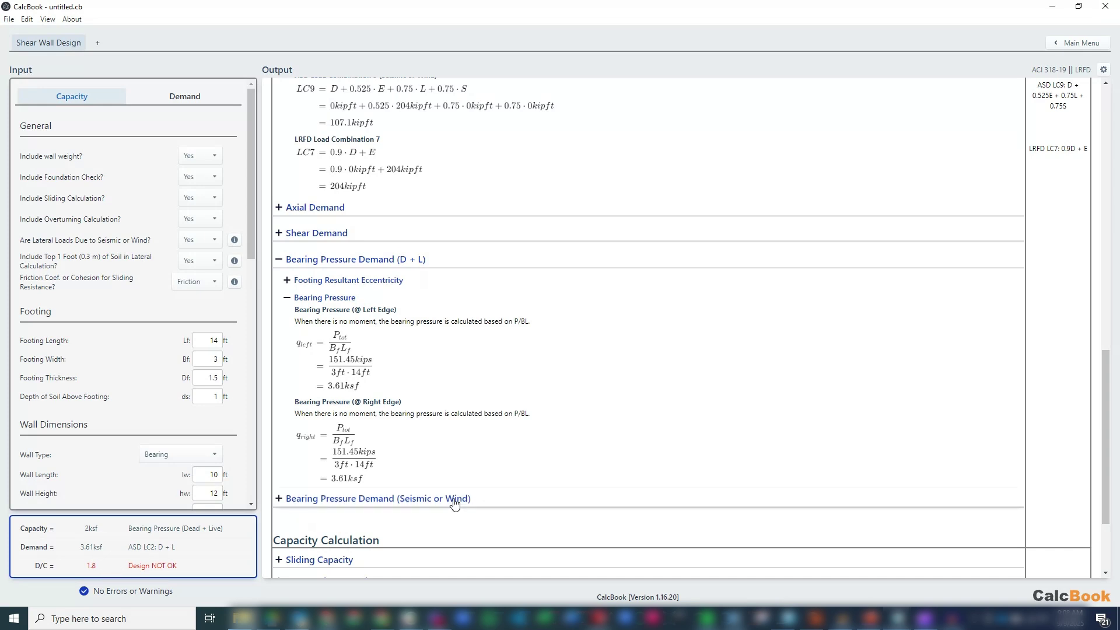
scroll(481, 359, down, 2)
Expand the seismic/wind bearing pressure formulas and footing resultant eccentricity, reviewing the edge pressures
click(467, 383)
click(420, 421)
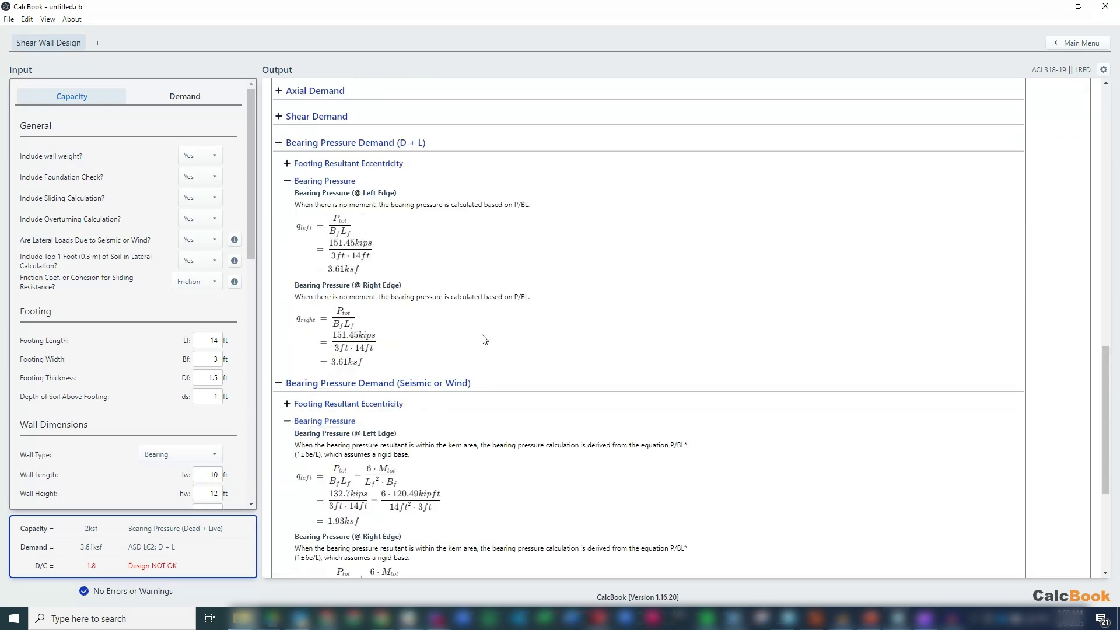
scroll(490, 333, down, 2)
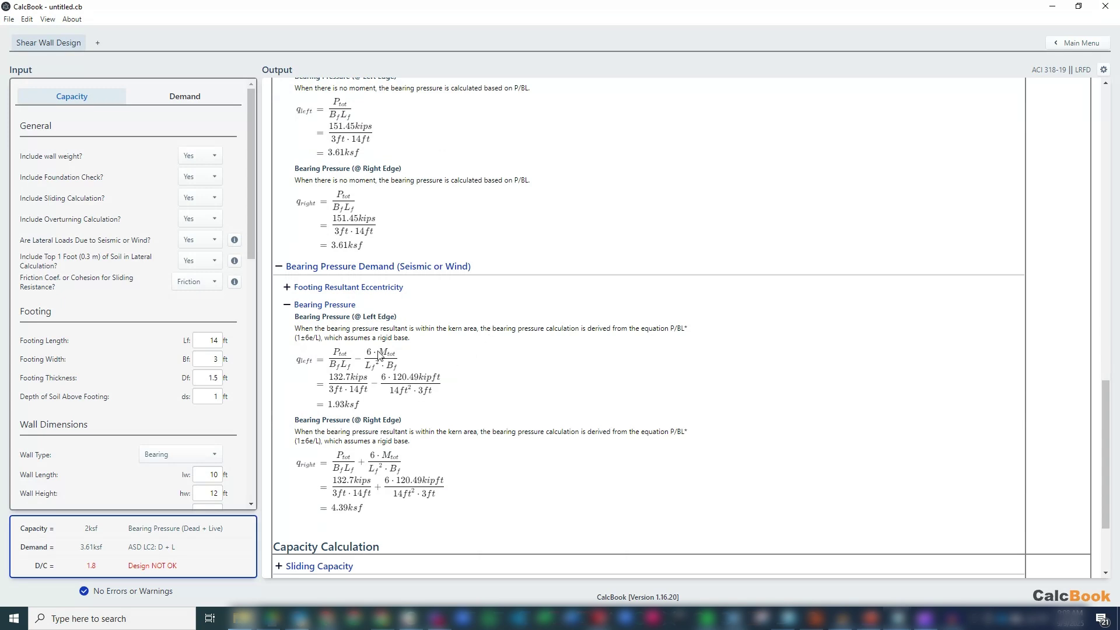
click(349, 288)
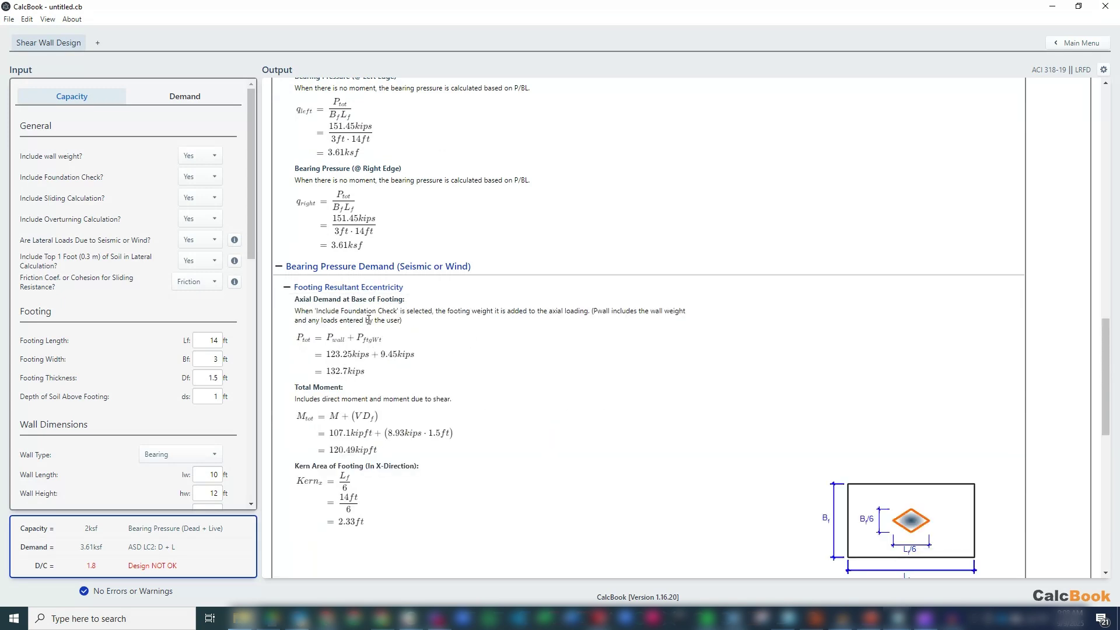
scroll(379, 349, down, 2)
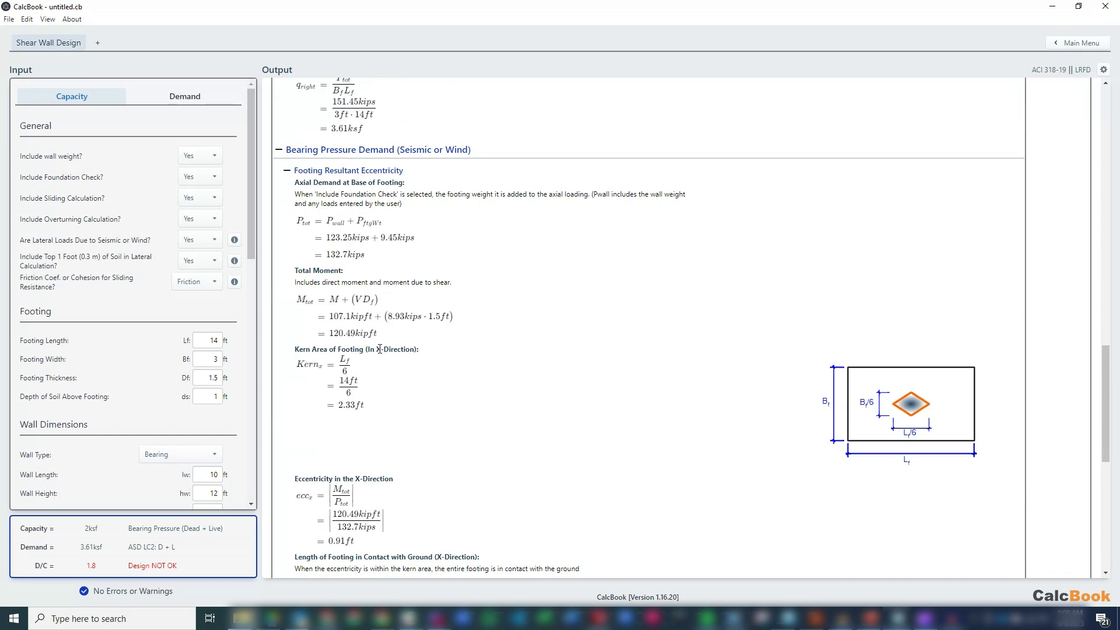
scroll(380, 348, down, 2)
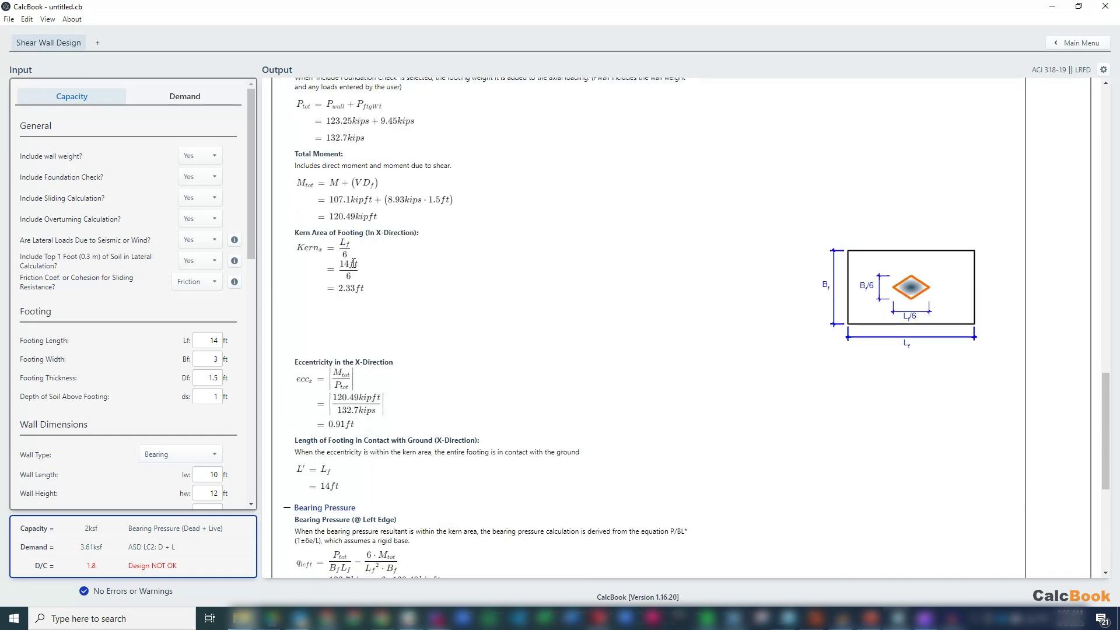
scroll(378, 272, down, 3)
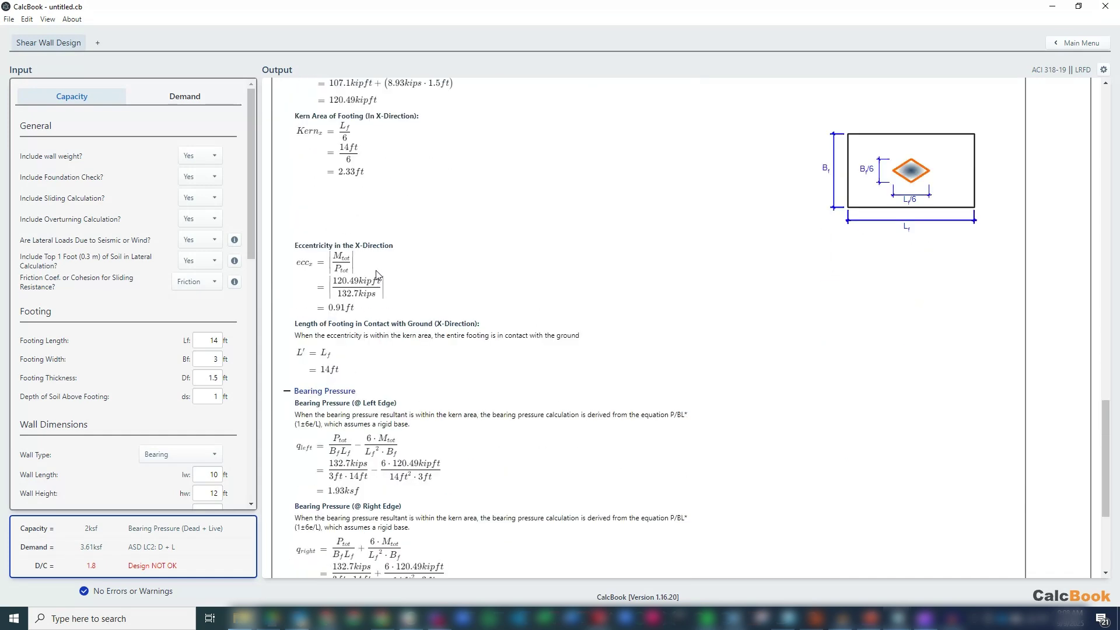
scroll(372, 263, down, 2)
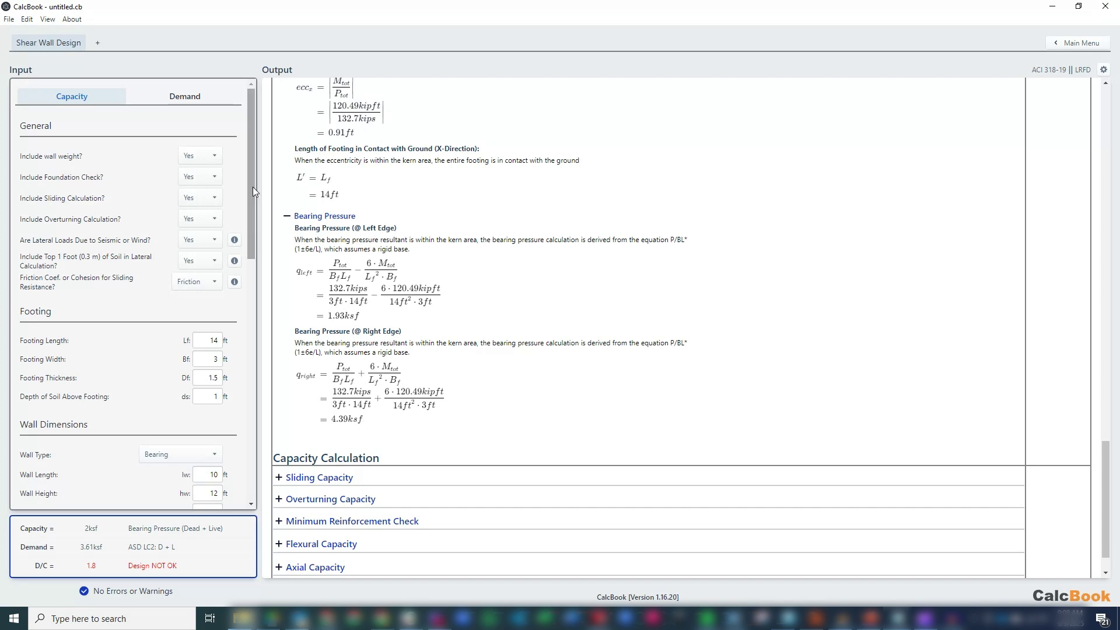
scroll(308, 369, down, 1)
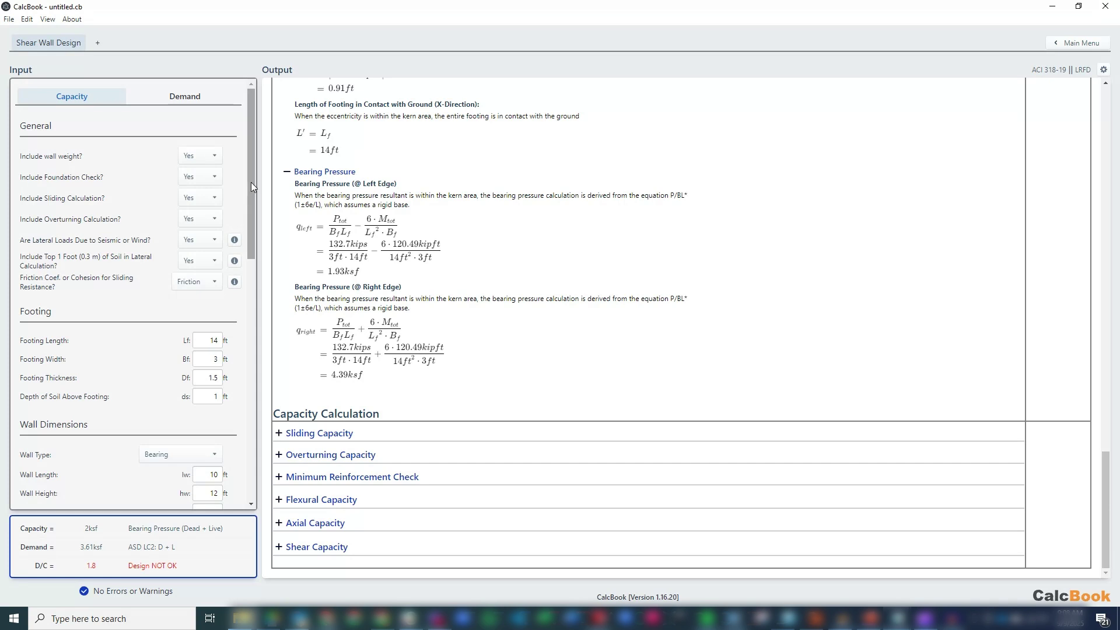
Try footing widths of 4 ft and 6 ft and set the footing thickness to 2 ft
scroll(251, 182, down, 1)
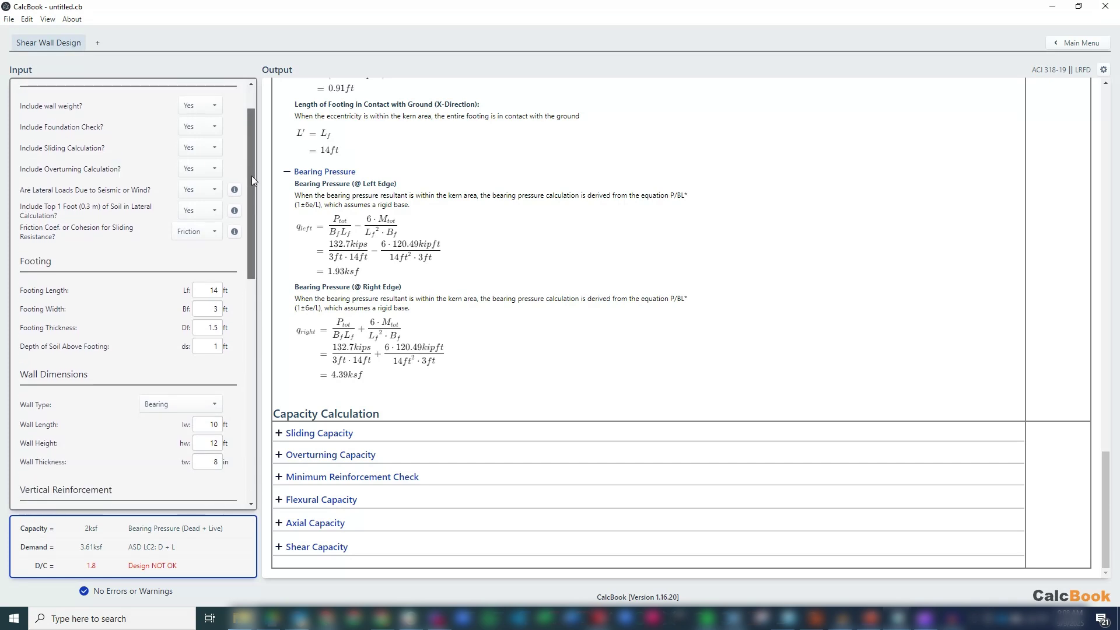
scroll(251, 176, up, 1)
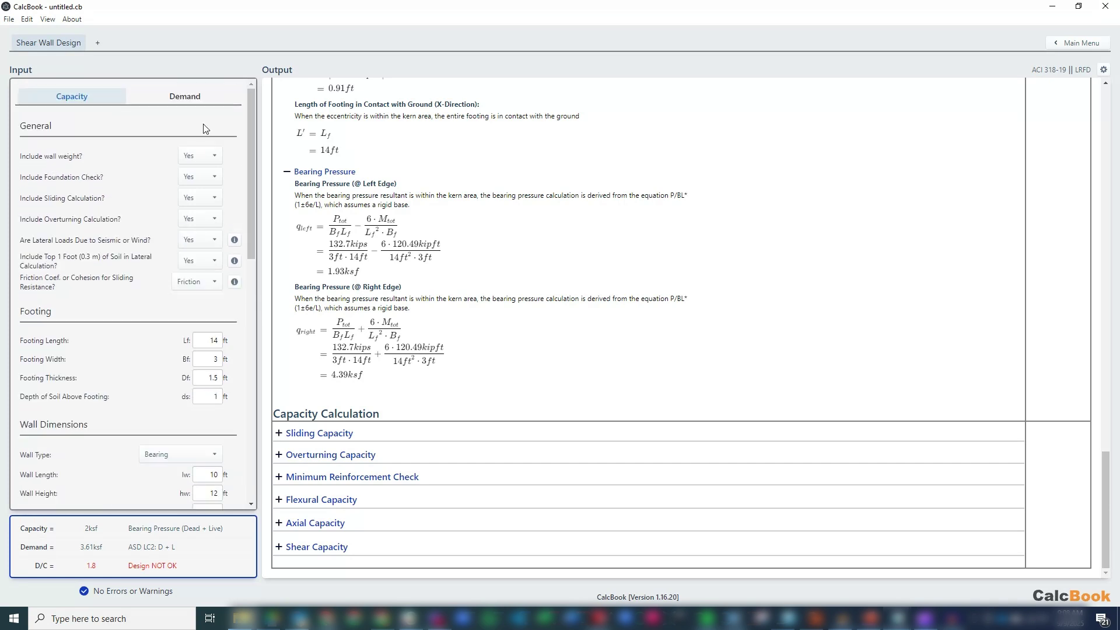
click(209, 361)
text(4)
key(Tab)
double_click(220, 358)
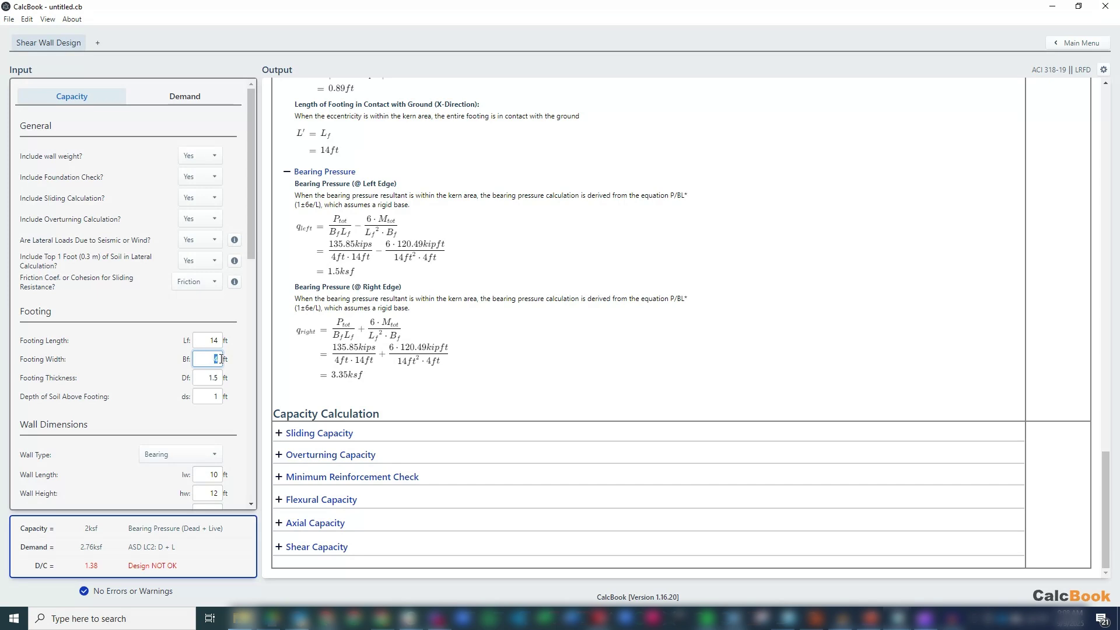
key(Tab)
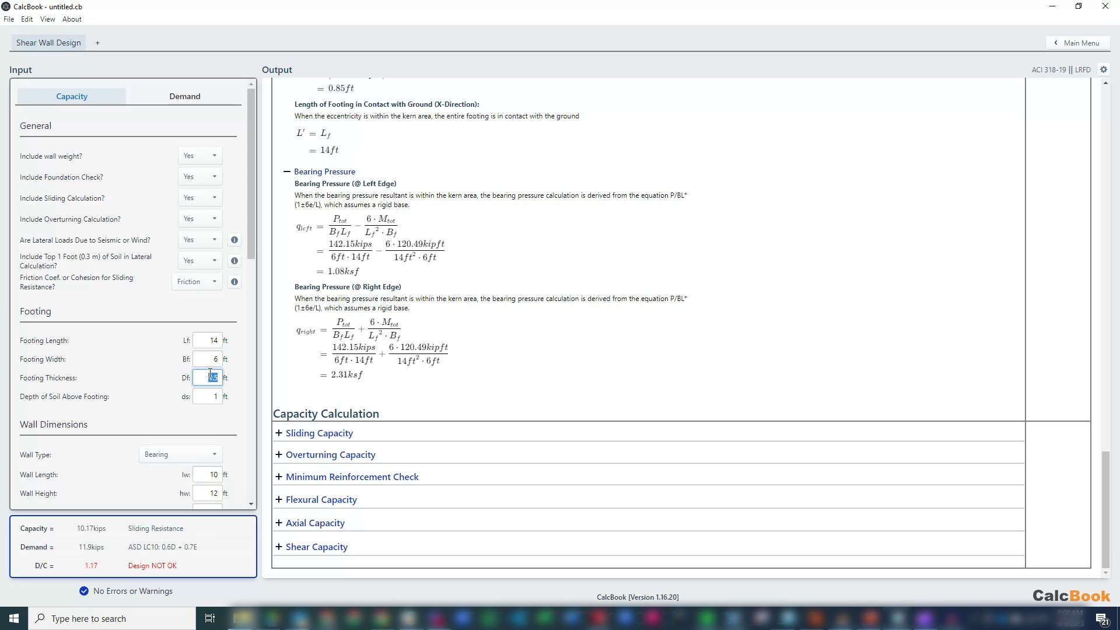
text(2)
double_click(217, 357)
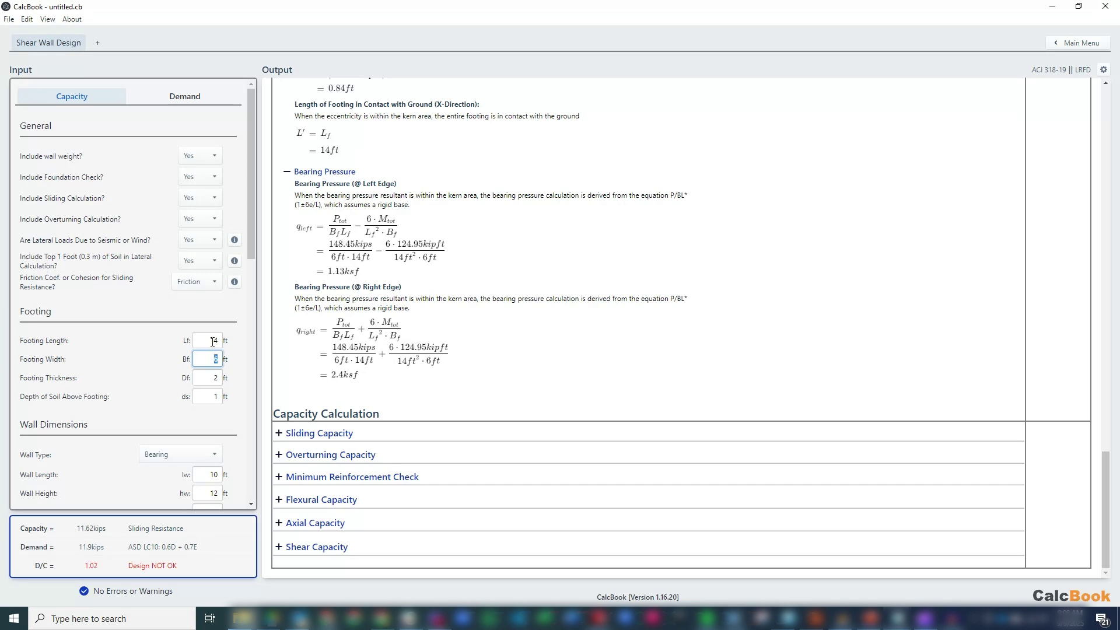
Try footing lengths of 15 and 16 ft, then settle on 14 ft long by 5 ft wide
double_click(213, 340)
text(15)
key(Tab)
double_click(210, 340)
text(16)
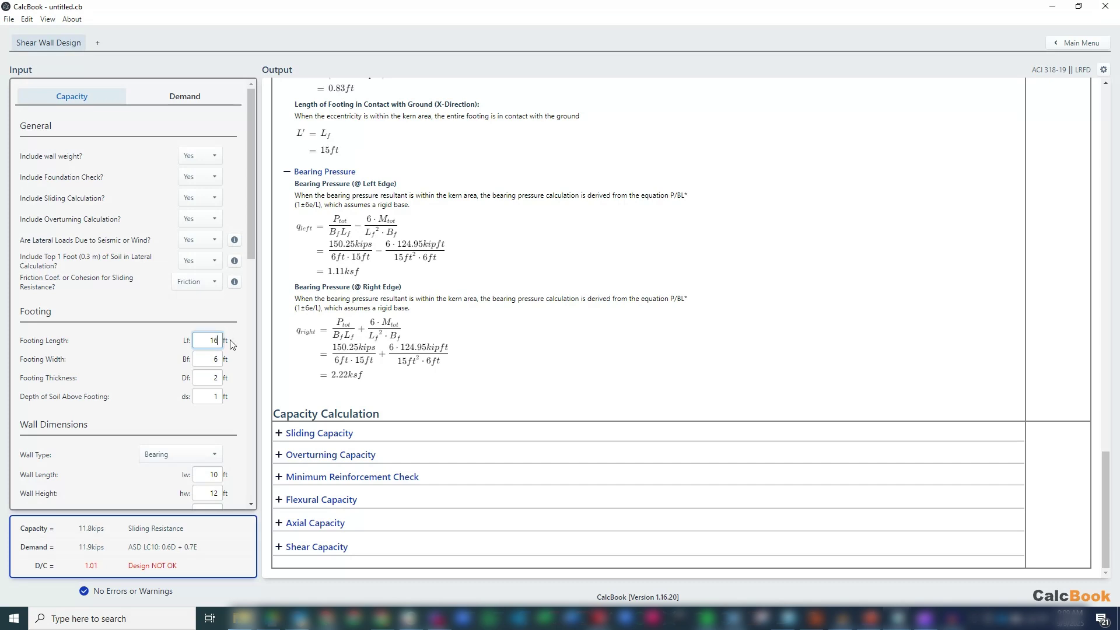
key(Tab)
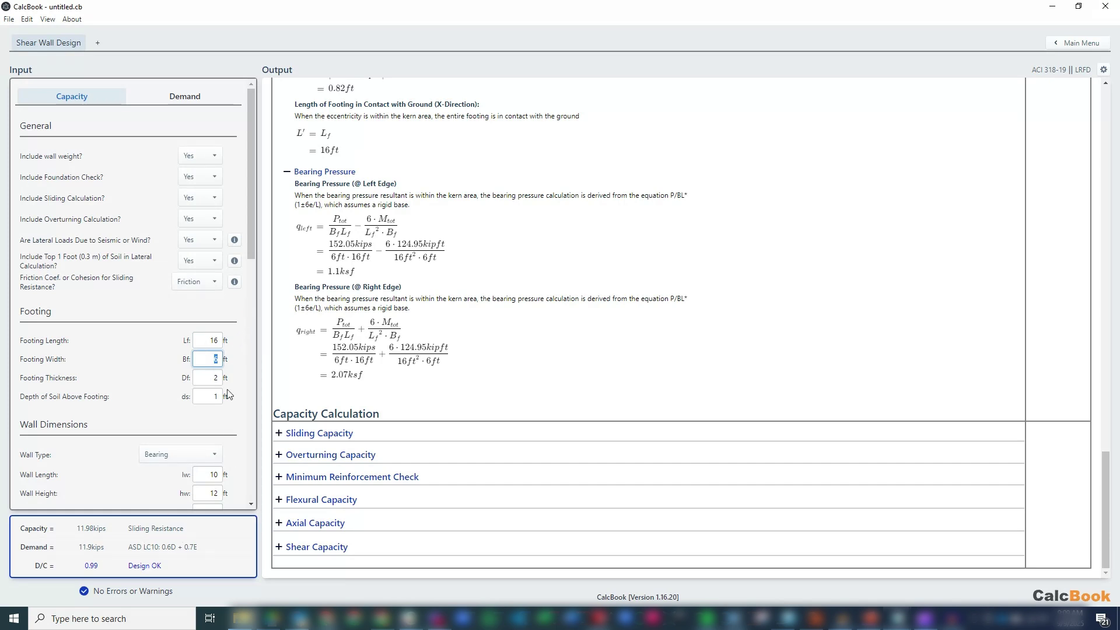
key(shift+Tab)
text(14)
key(Tab)
text(5)
key(Tab)
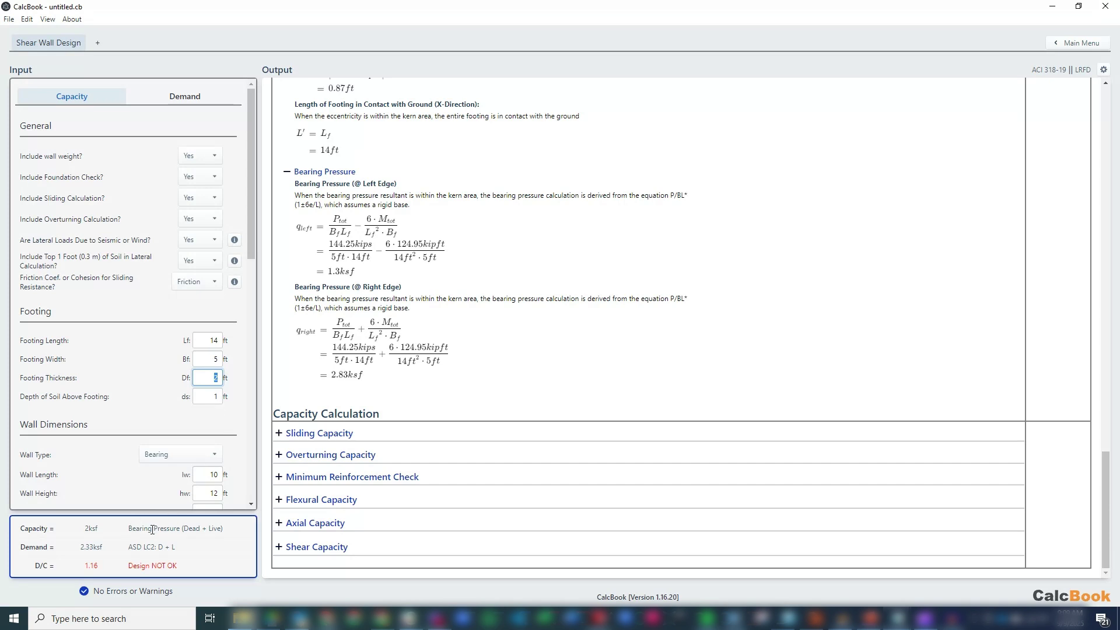
Widen the footing to 6 ft and set 3 ft of soil above it
drag(131, 528, 234, 532)
click(238, 536)
drag(207, 357, 240, 362)
key(Tab)
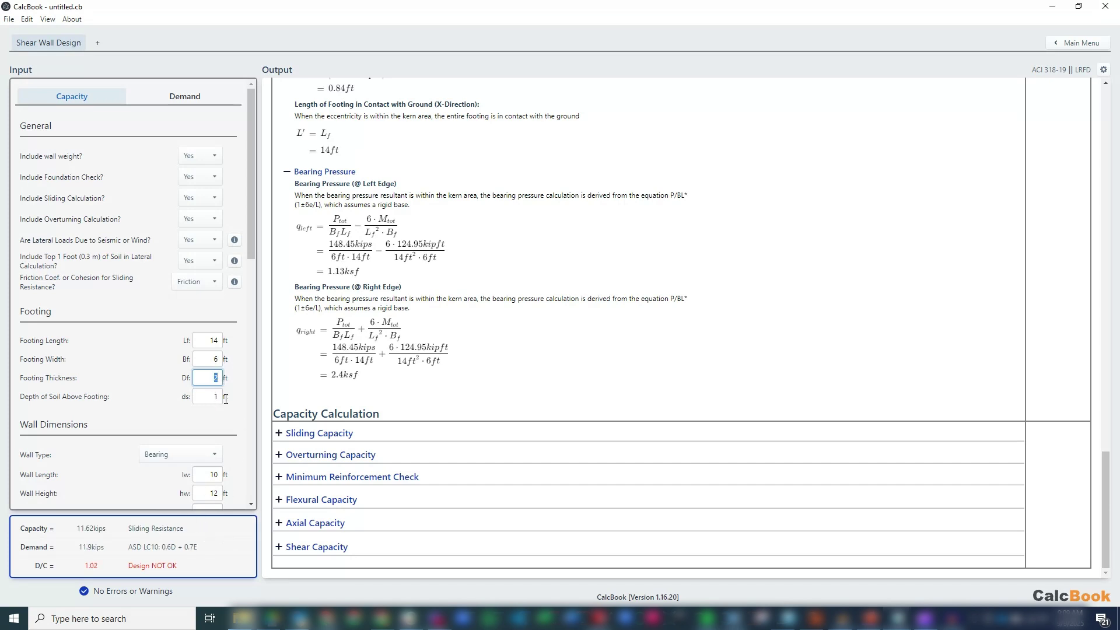
key(Tab)
click(200, 374)
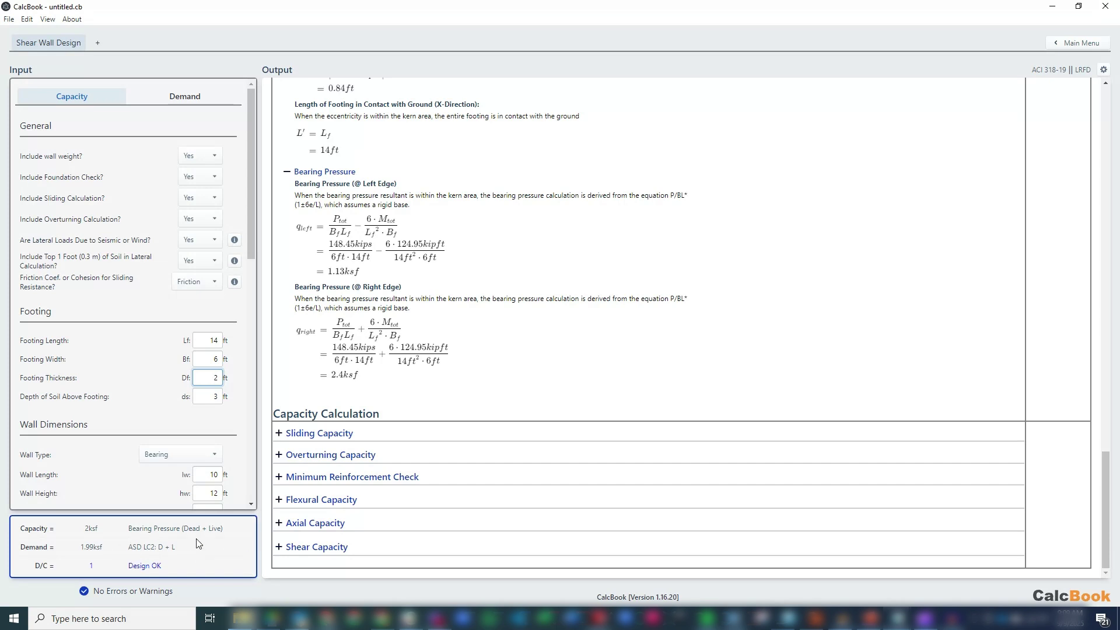
click(243, 377)
Expand the Sliding Capacity derivation and review its 1.77 safety factor
click(362, 436)
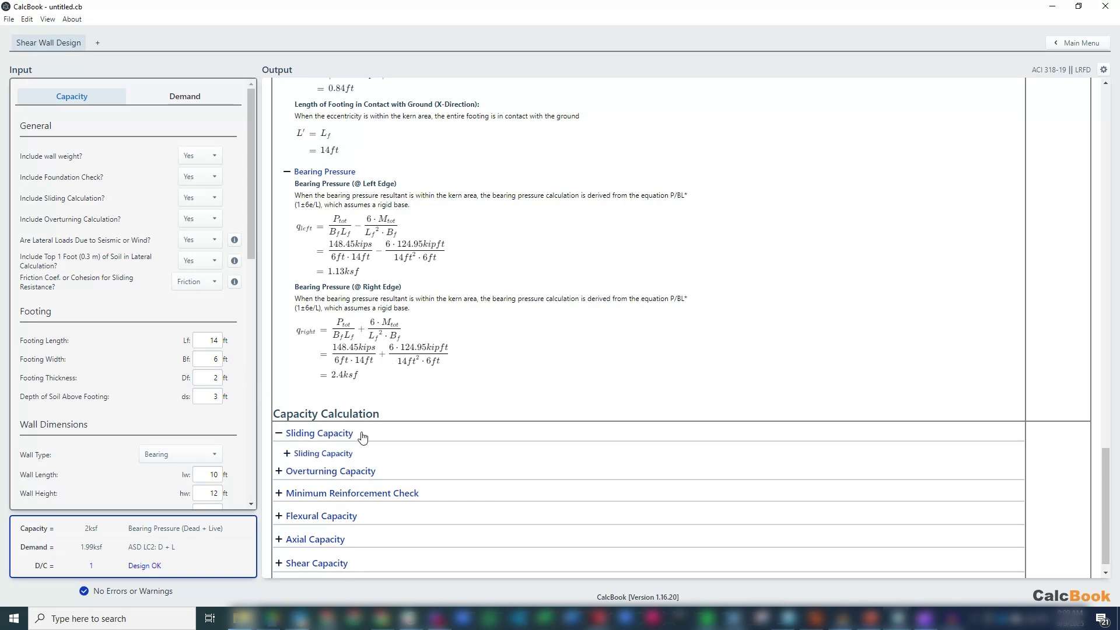
click(348, 456)
scroll(522, 250, down, 3)
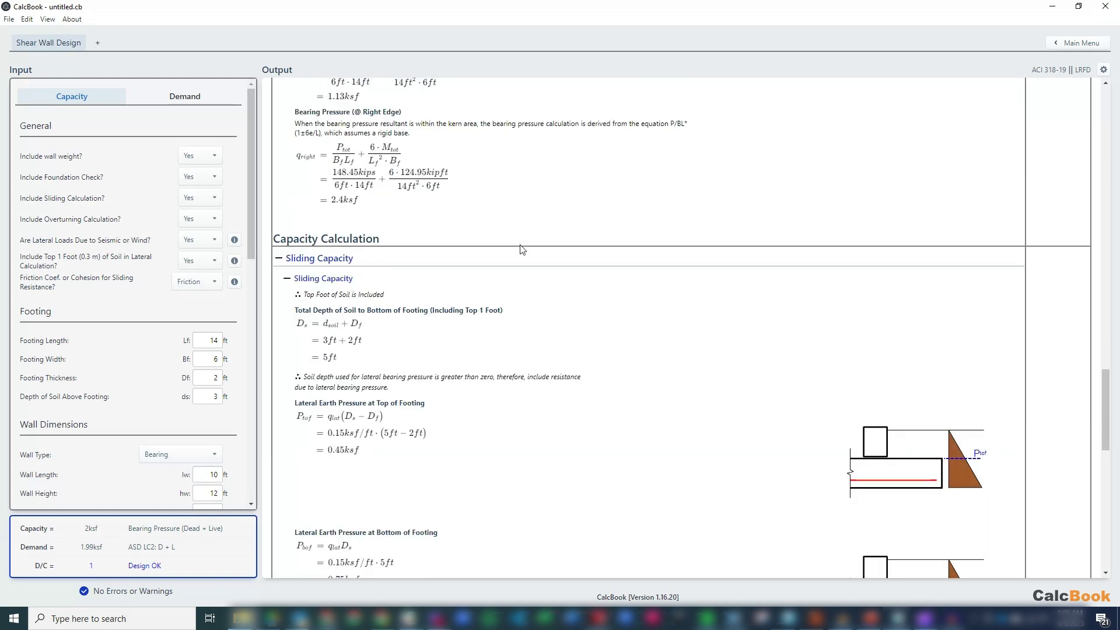
scroll(522, 250, down, 2)
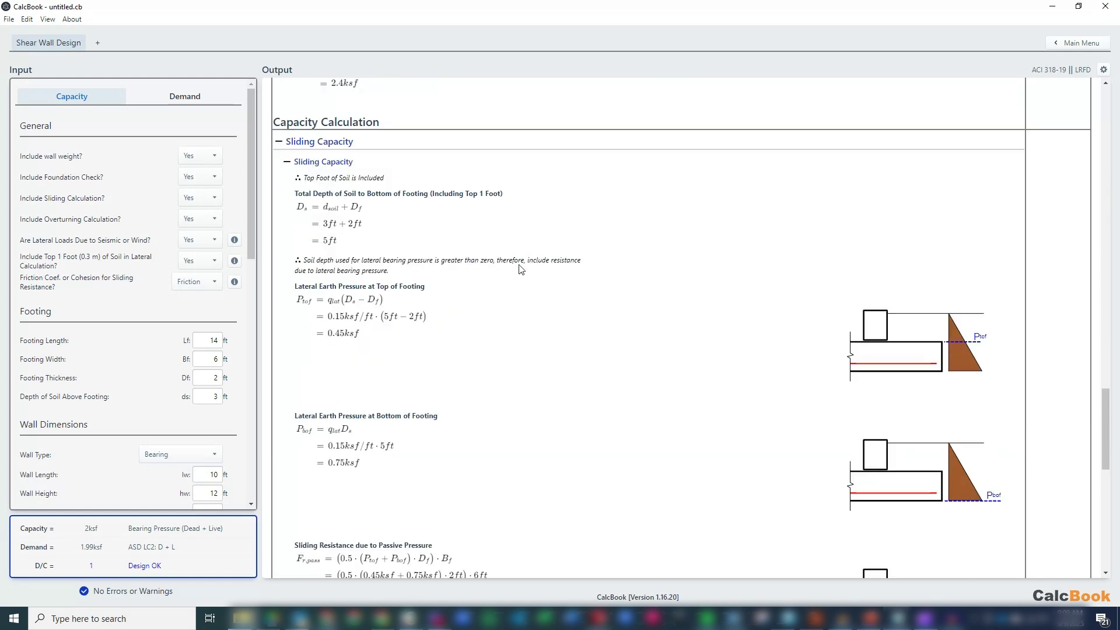
scroll(407, 331, down, 2)
scroll(408, 331, down, 4)
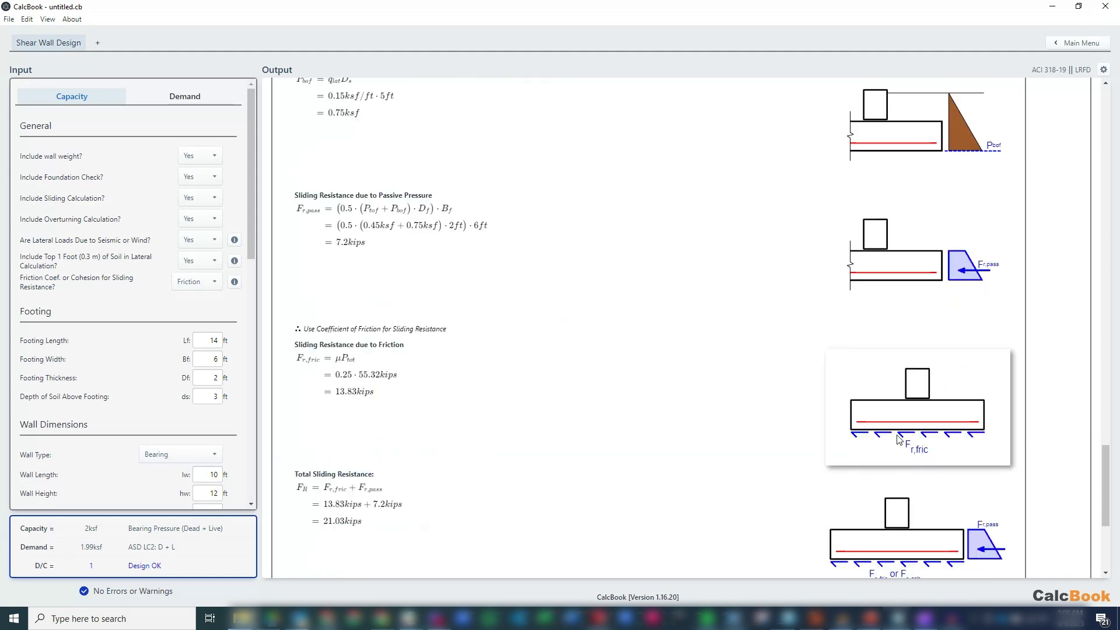
scroll(712, 452, down, 1)
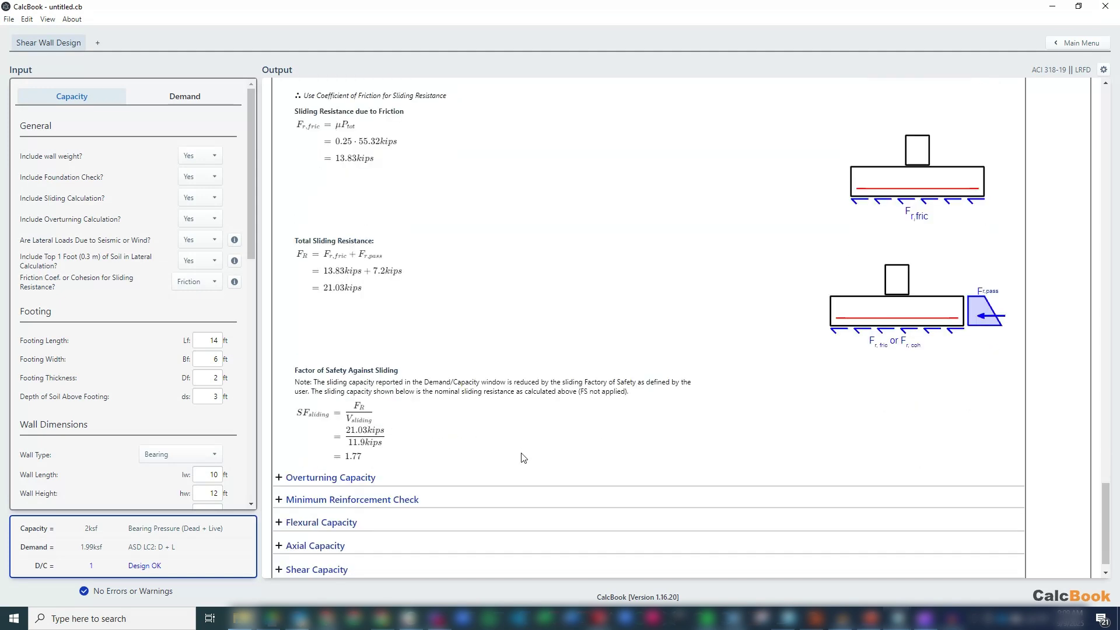
Expand the Overturning Capacity calculations, showing 387.24 kip-ft resisting moment and 2.32 safety factor
click(353, 478)
scroll(408, 368, down, 1)
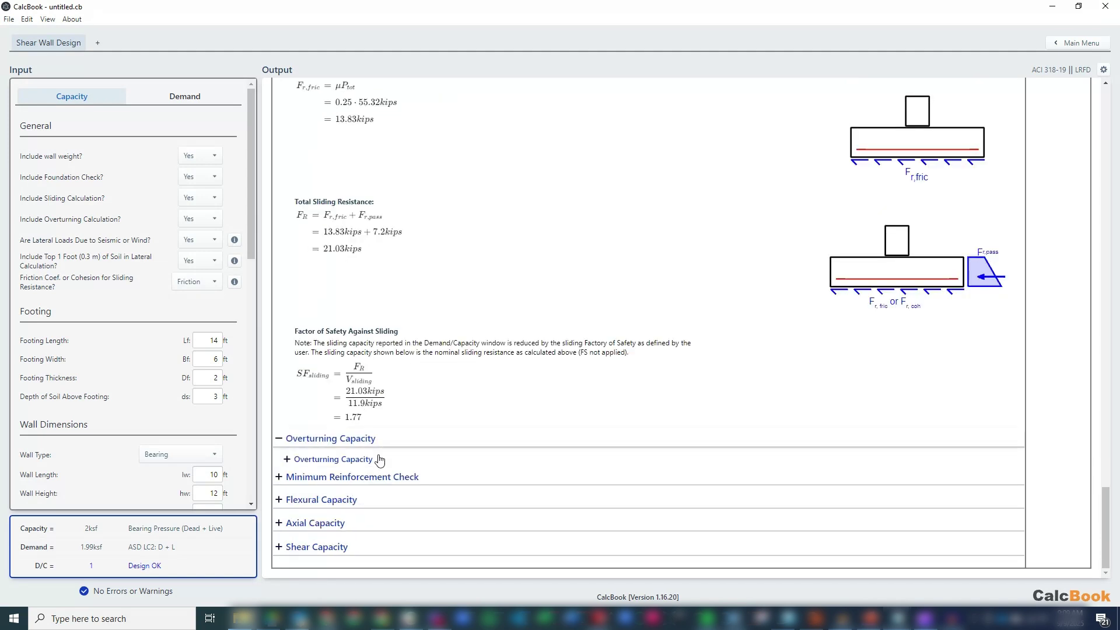
click(357, 460)
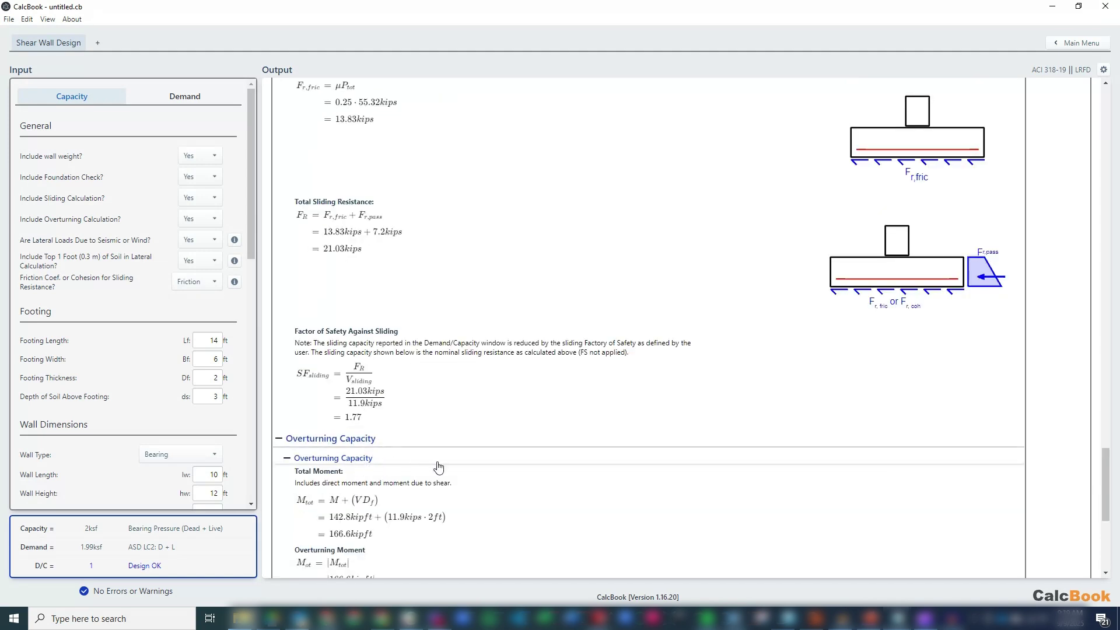
scroll(441, 467, down, 3)
scroll(390, 346, down, 1)
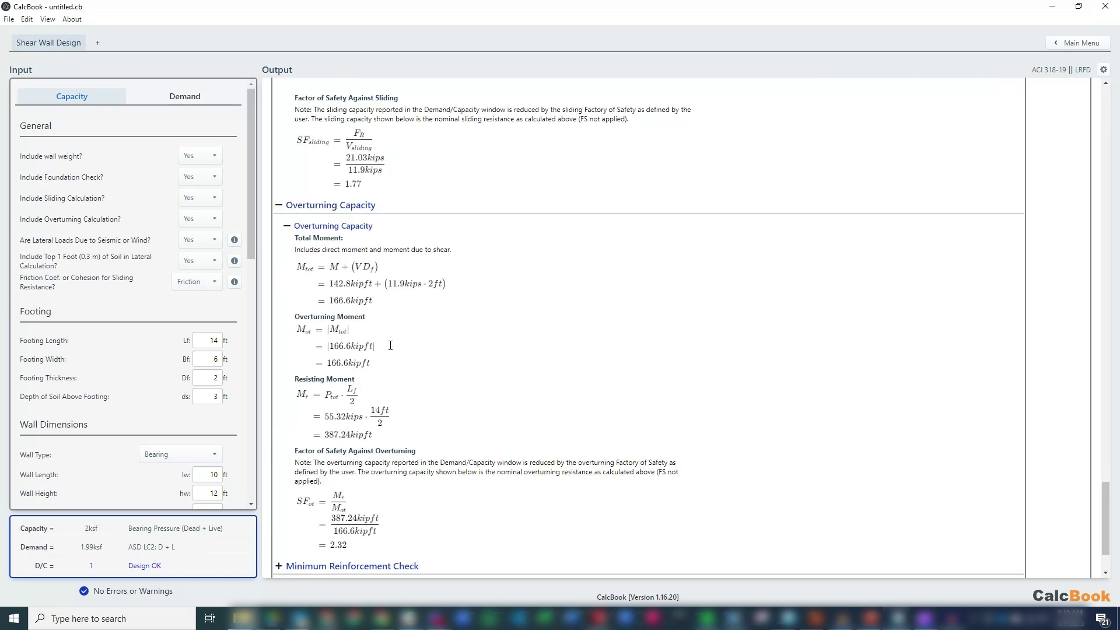
scroll(415, 415, down, 2)
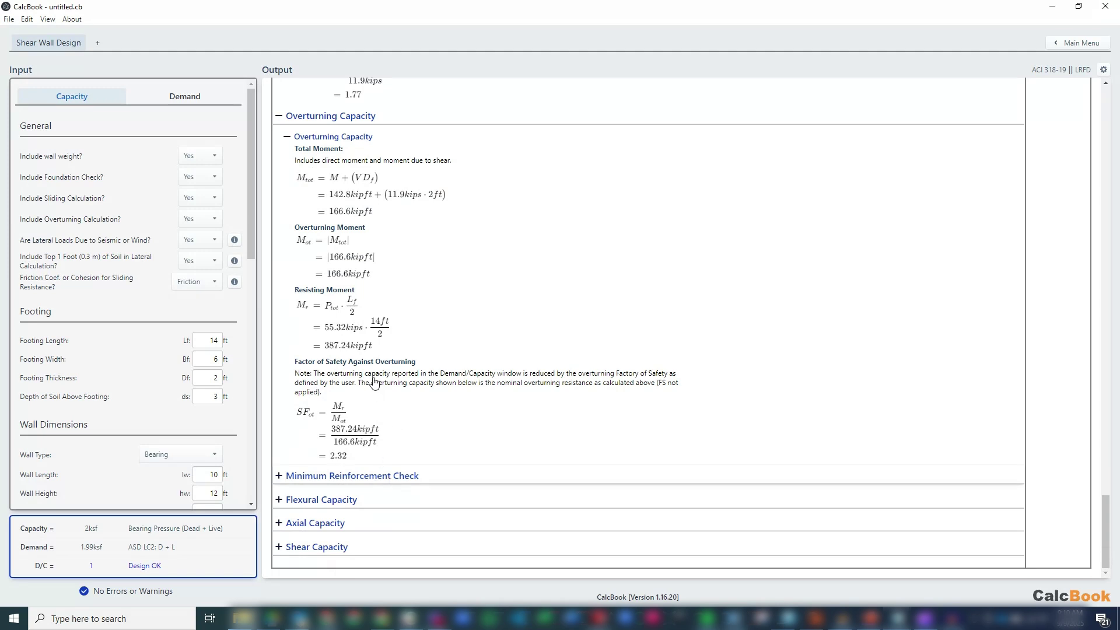
Expand the Minimum Reinforcement Check and read through its results
click(380, 484)
scroll(456, 436, down, 3)
scroll(456, 422, down, 1)
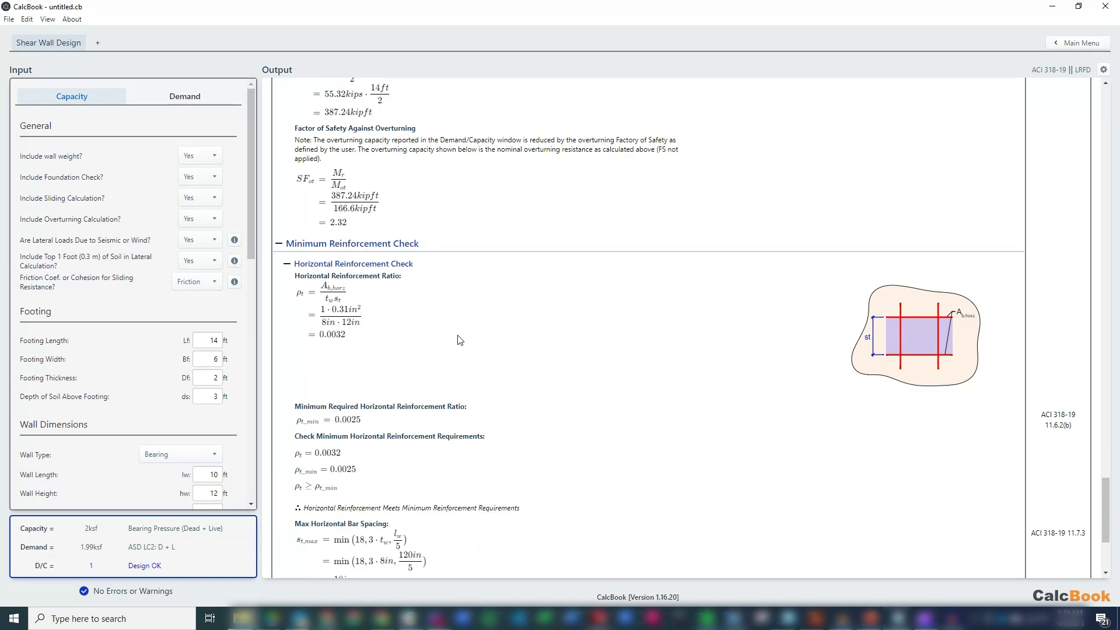
scroll(424, 318, down, 2)
scroll(423, 318, down, 2)
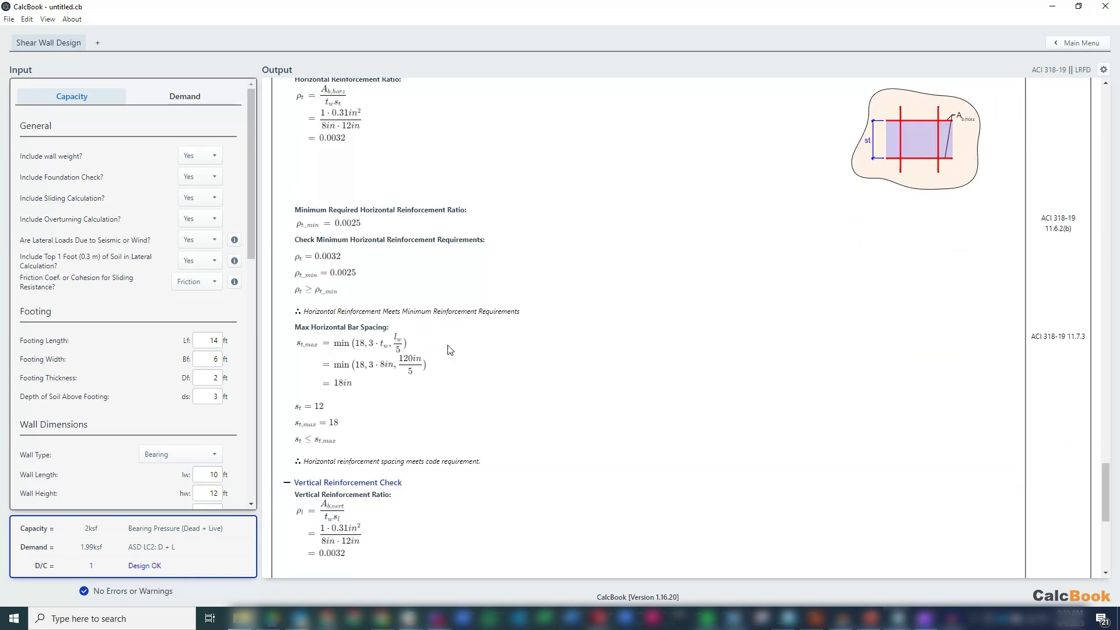
scroll(450, 350, down, 6)
scroll(452, 348, down, 1)
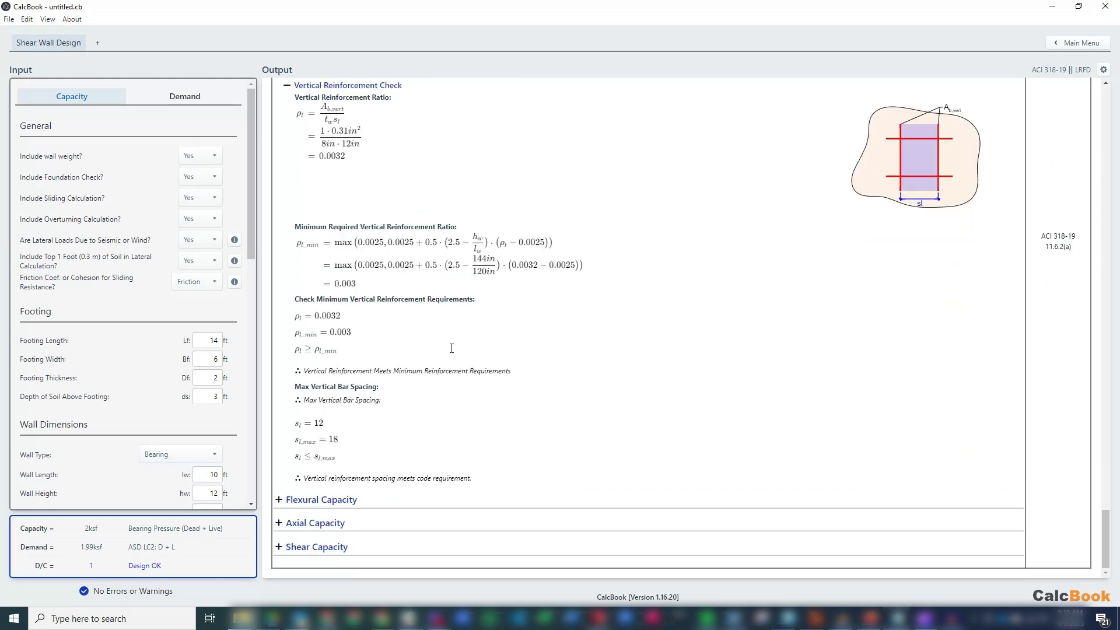
Expand Flexural Capacity: nominal 1113.67 kip-ft, design strength 1002.3 kip-ft with φ 0.9
click(393, 501)
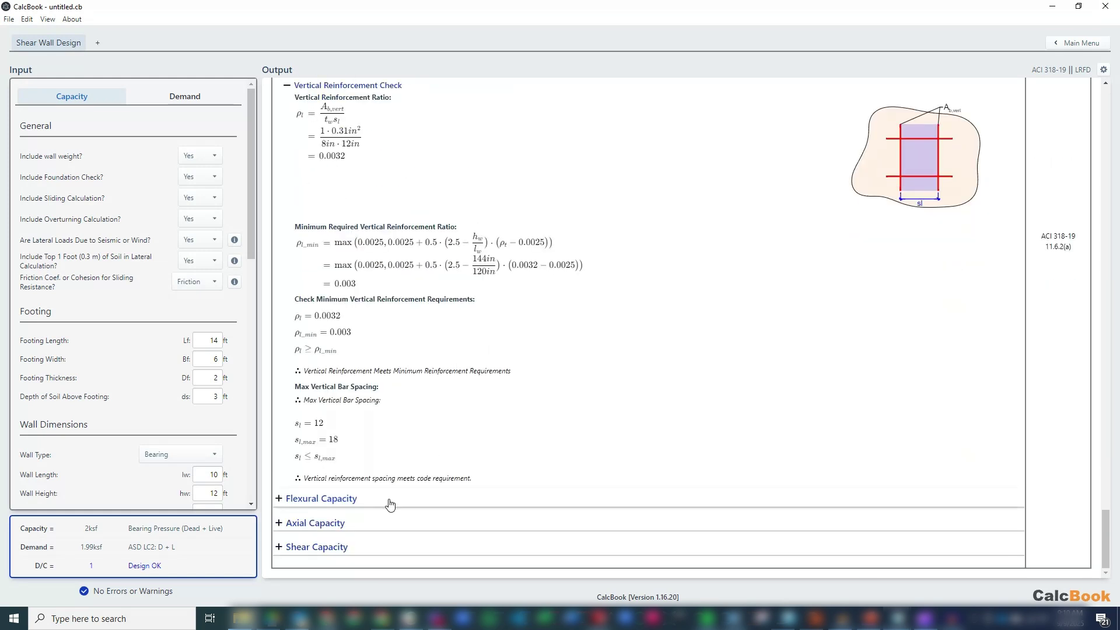
scroll(478, 391, down, 2)
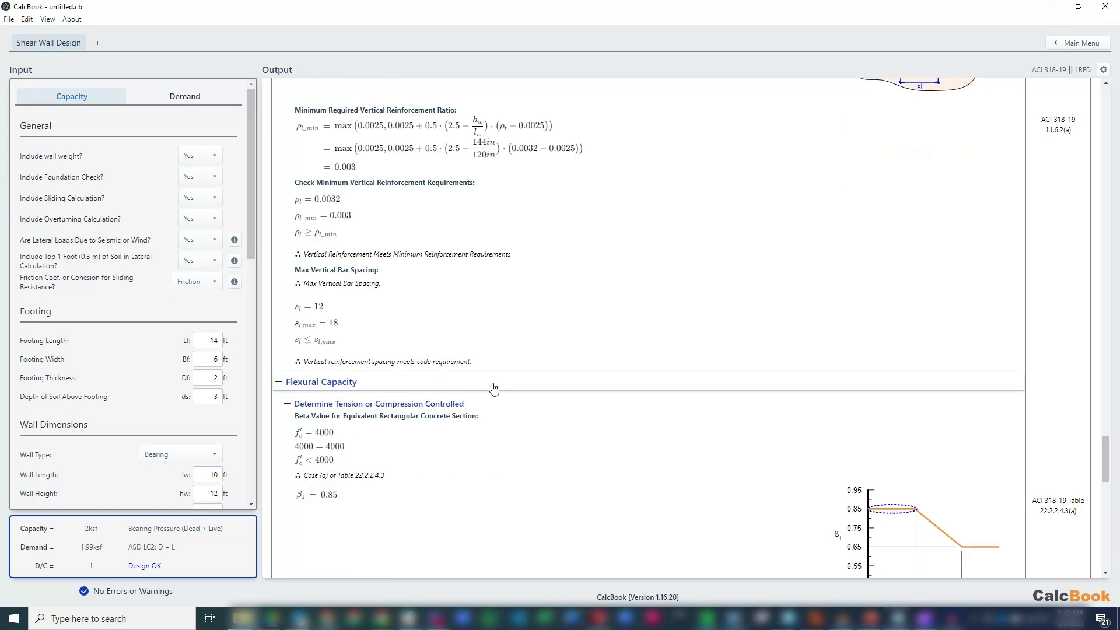
scroll(490, 391, down, 2)
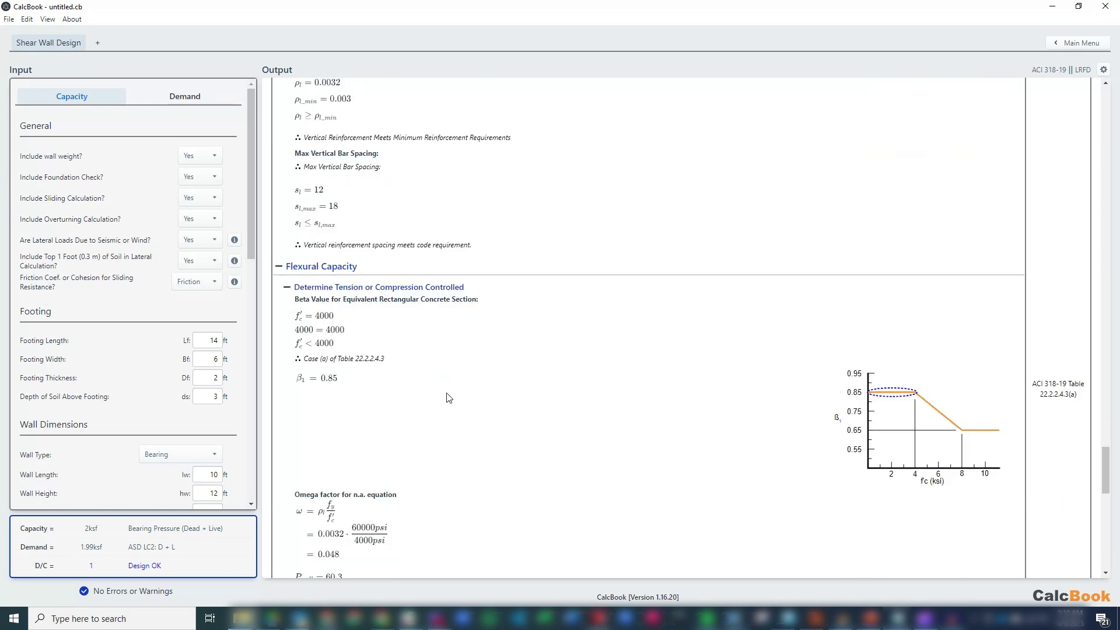
scroll(469, 400, down, 4)
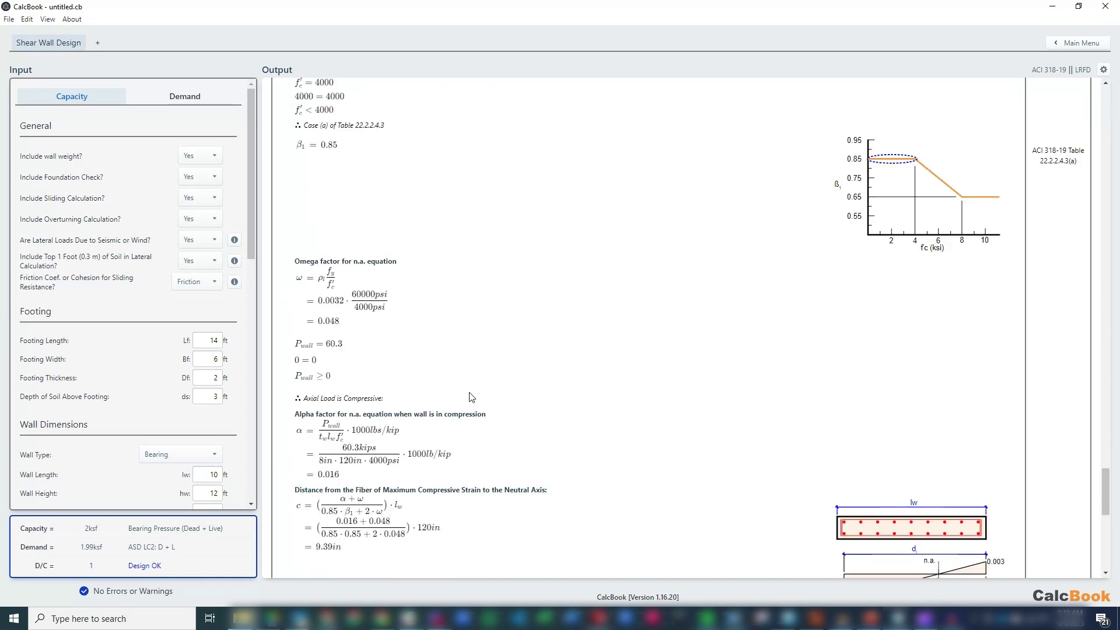
scroll(471, 398, down, 5)
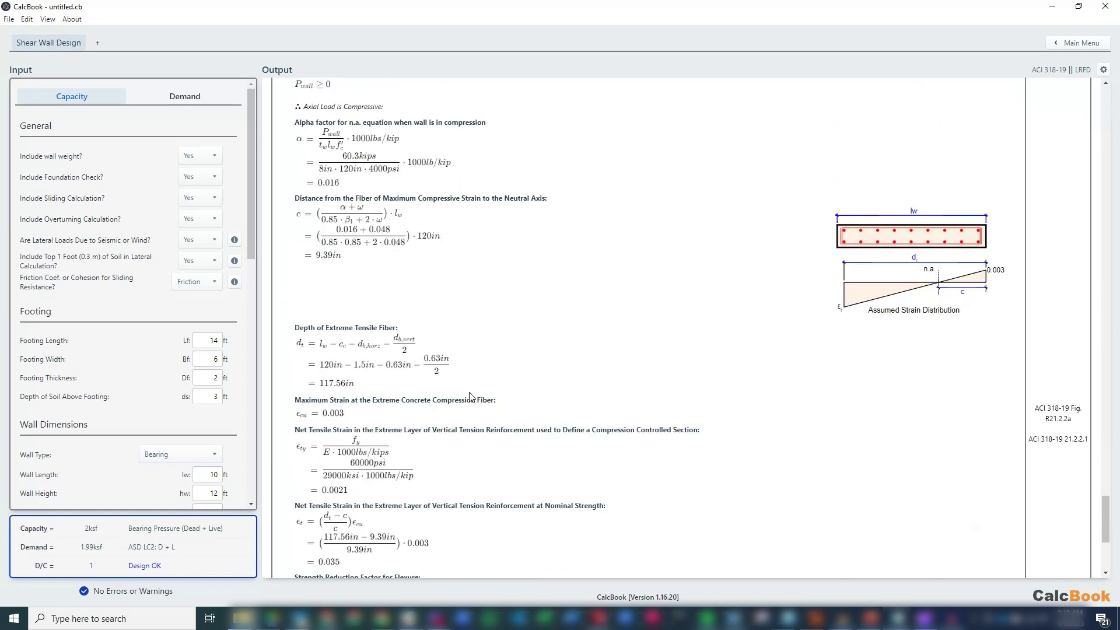
scroll(469, 396, down, 5)
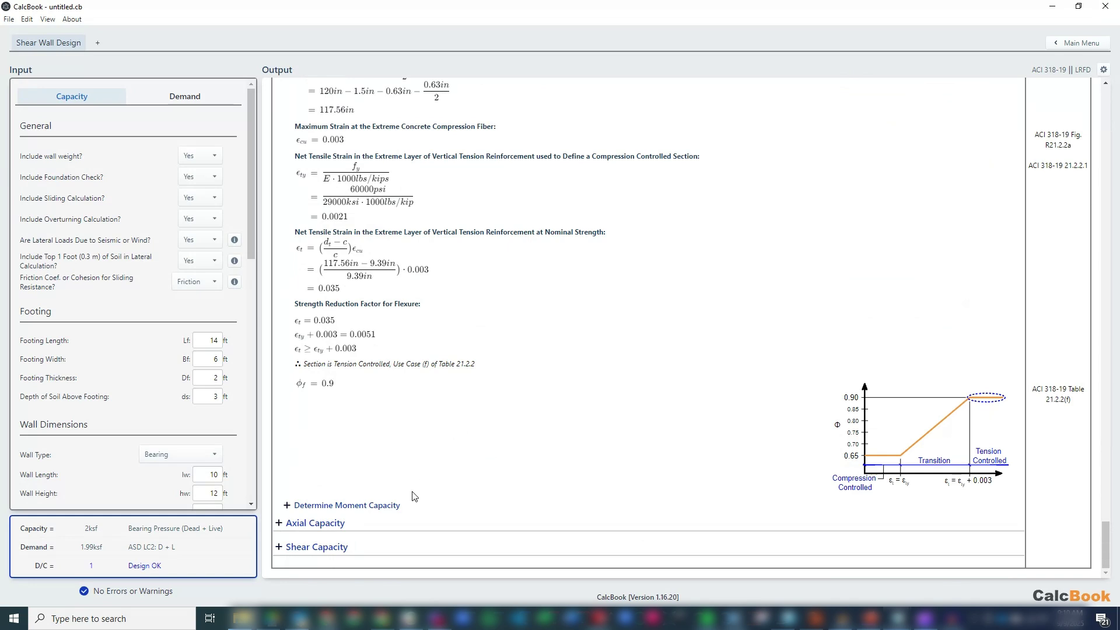
scroll(421, 442, down, 6)
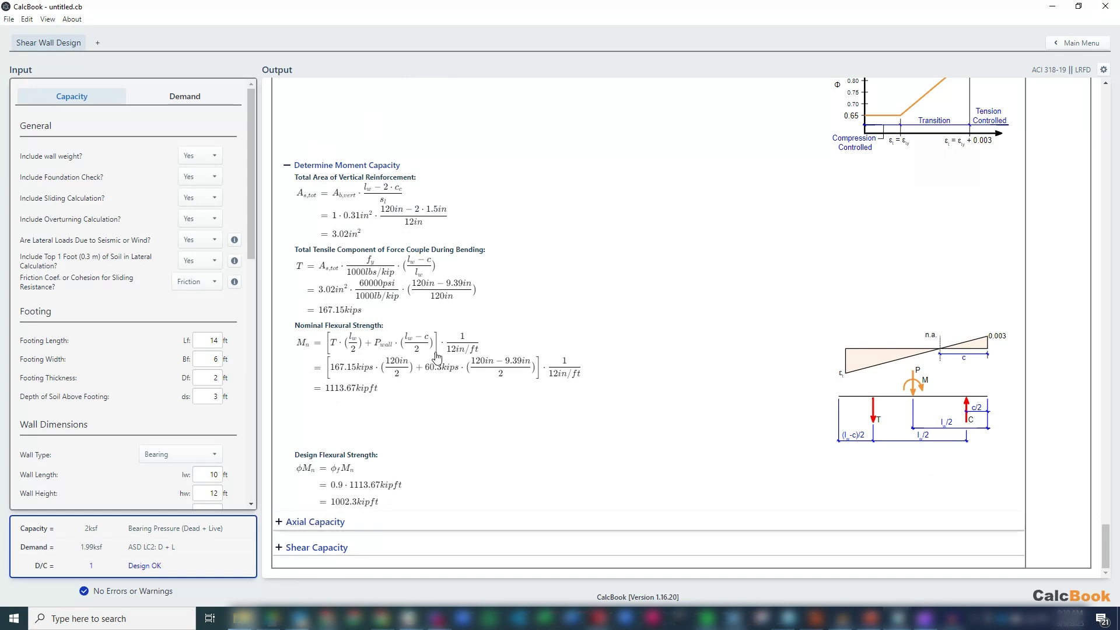
Expand the maximum and design axial compressive strength calculations, giving 1518.37 kips design strength
scroll(437, 357, down, 4)
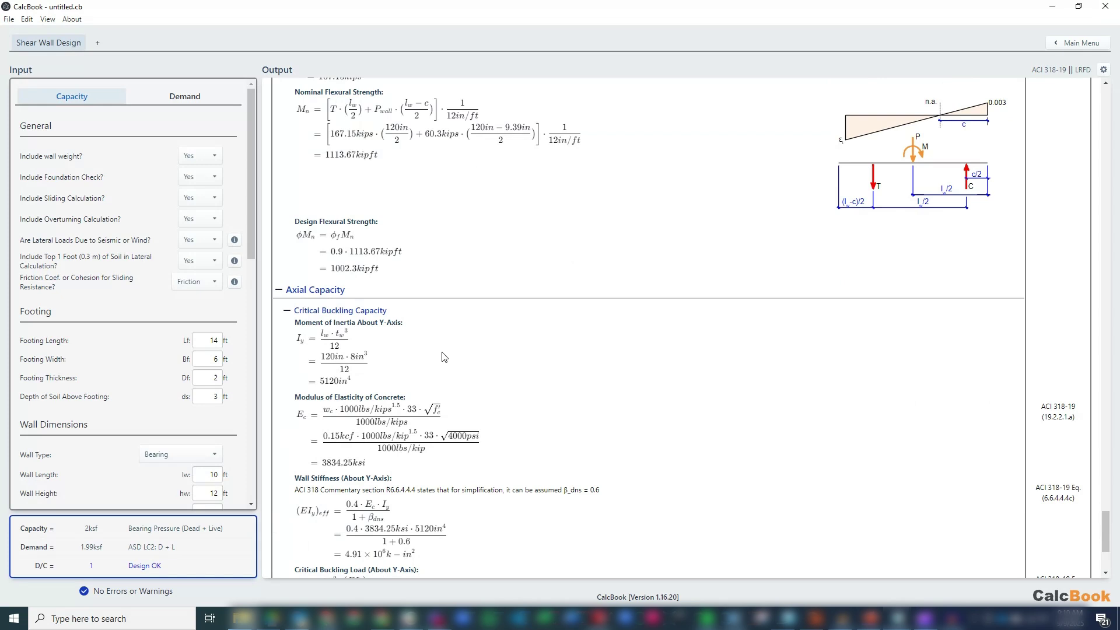
scroll(445, 357, down, 1)
scroll(447, 349, down, 2)
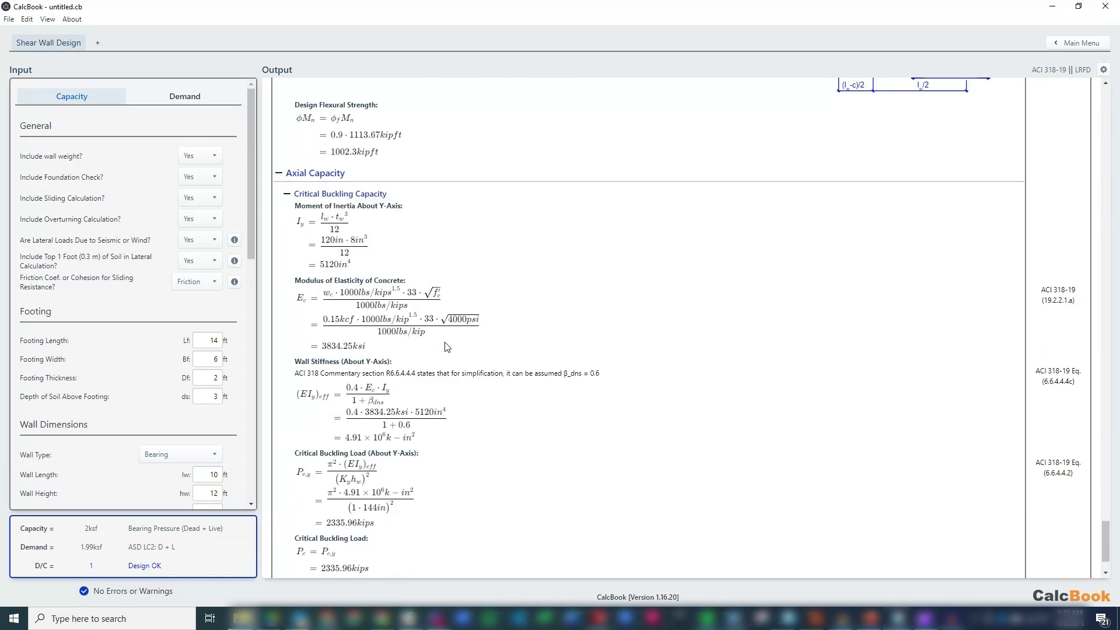
scroll(446, 331, down, 1)
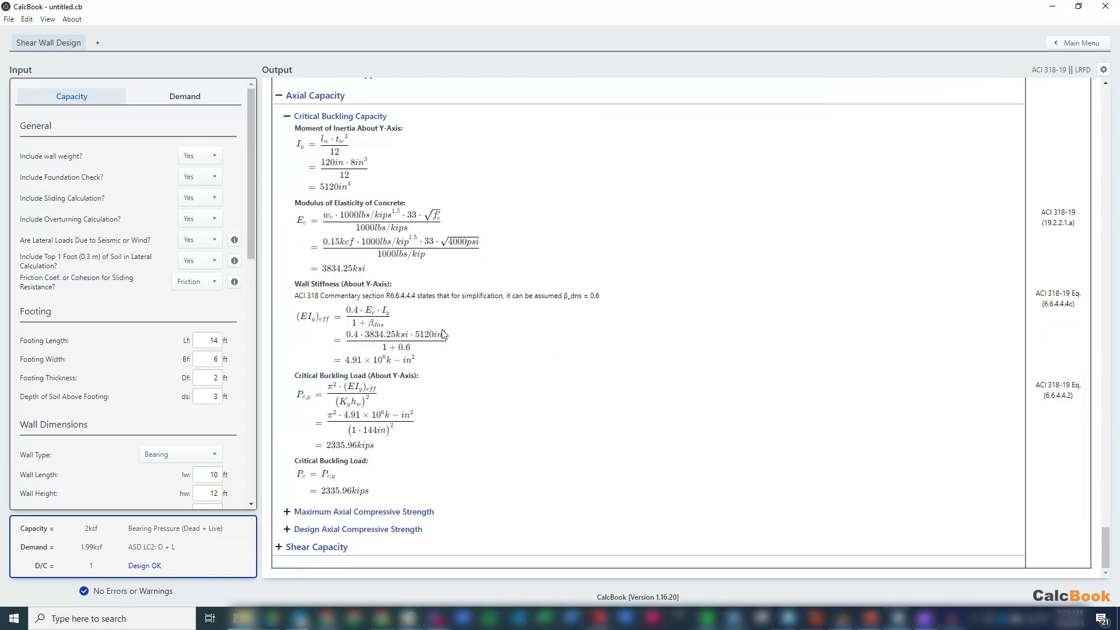
click(426, 519)
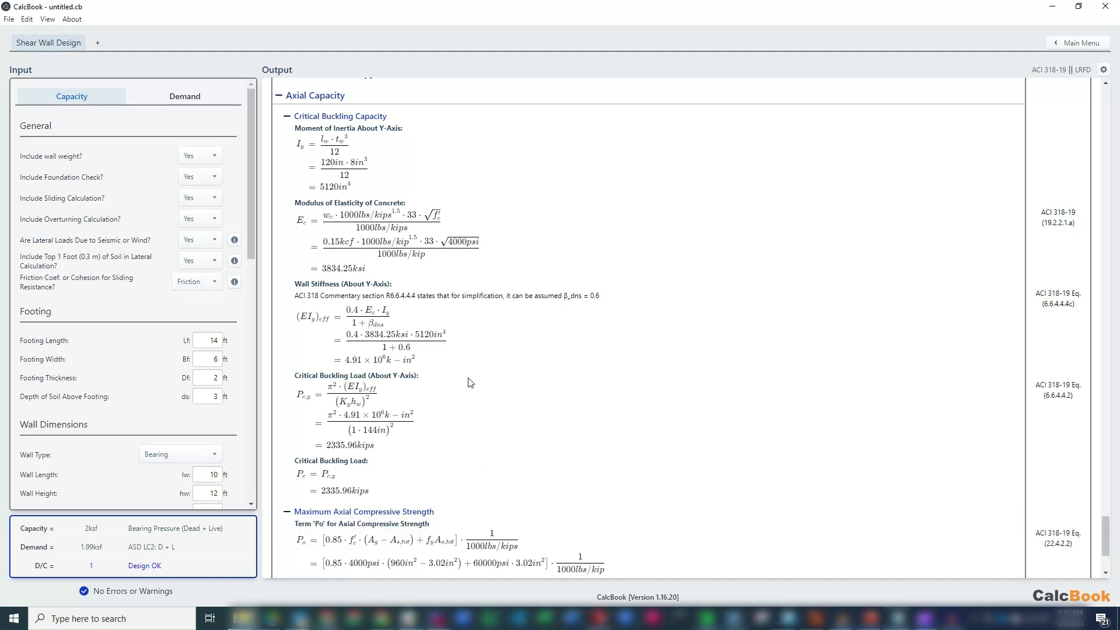
click(417, 528)
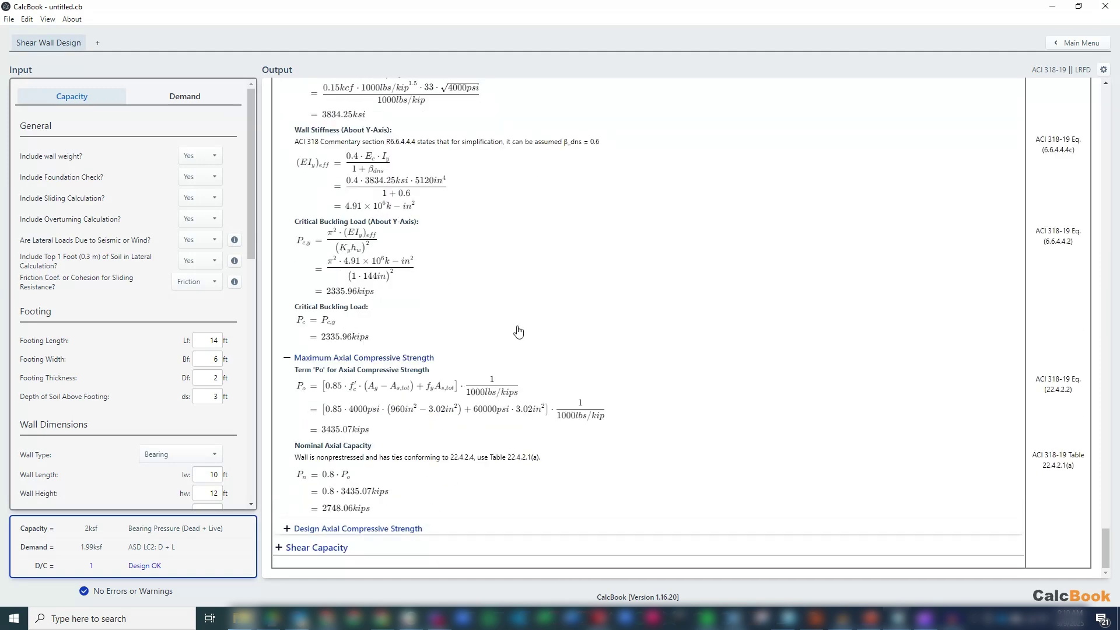
scroll(507, 350, down, 3)
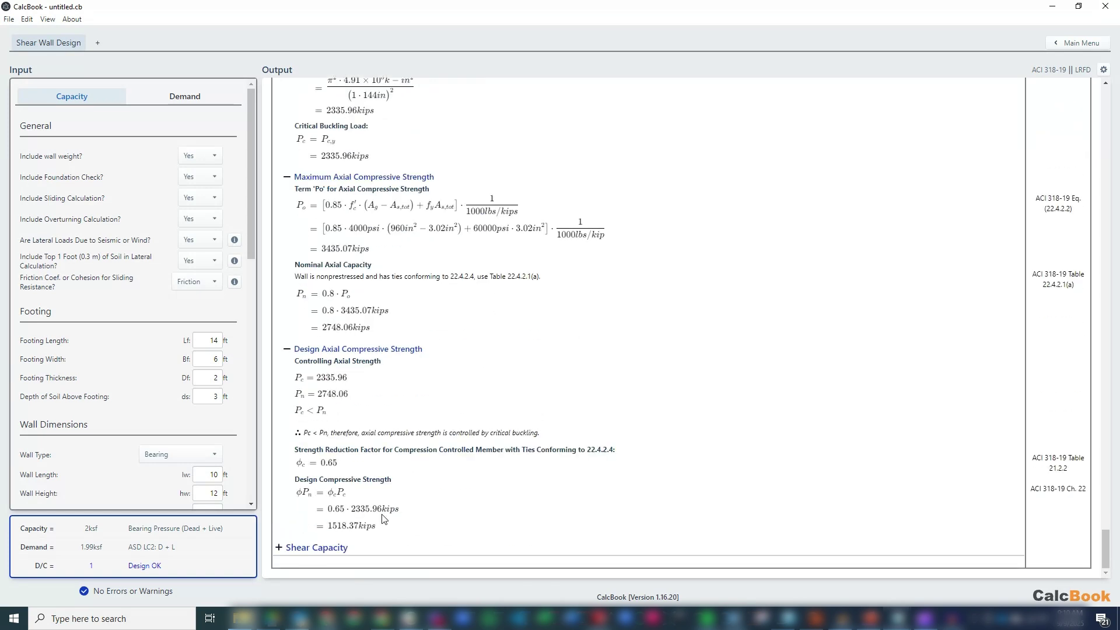
Expand Shear Capacity and its detailed calculation, showing 276.11 kips design shear strength
click(353, 549)
scroll(456, 378, down, 4)
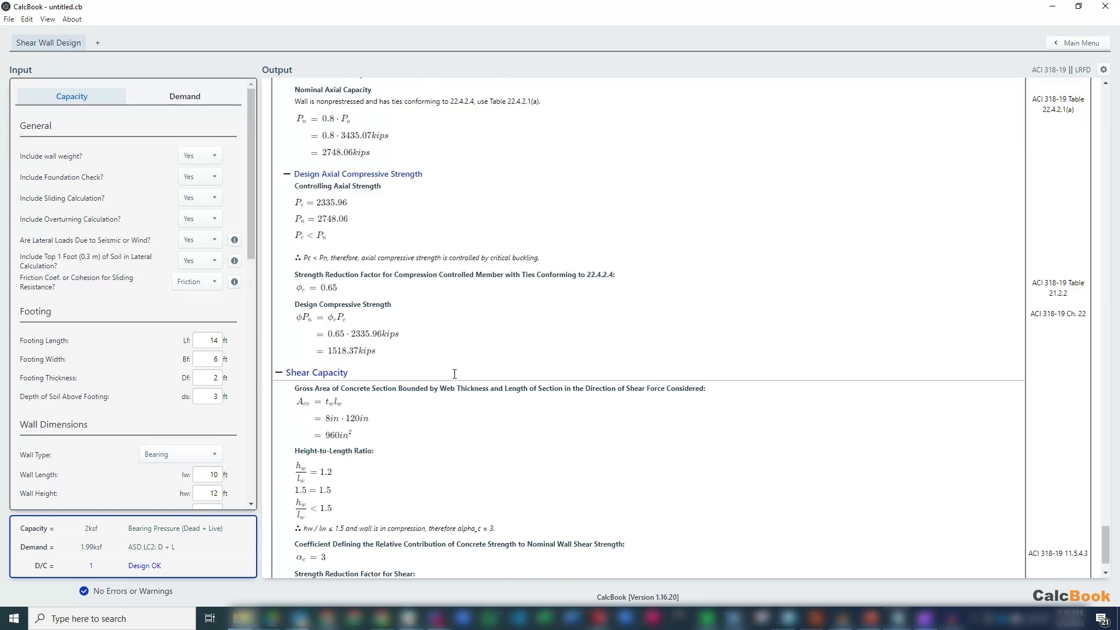
click(397, 553)
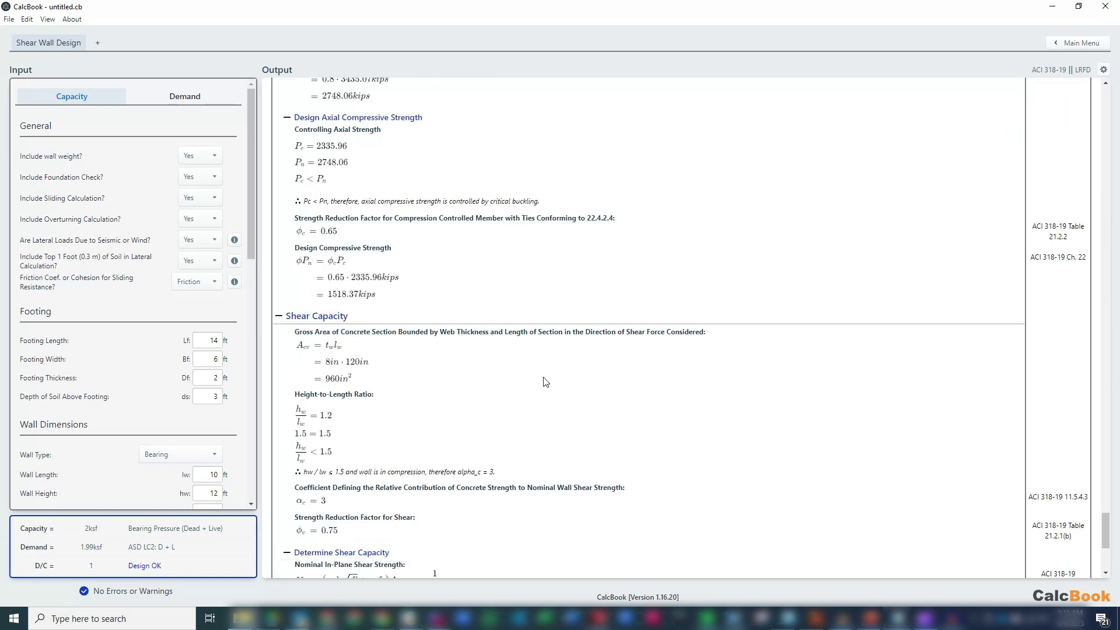
scroll(545, 383, down, 4)
scroll(549, 378, down, 1)
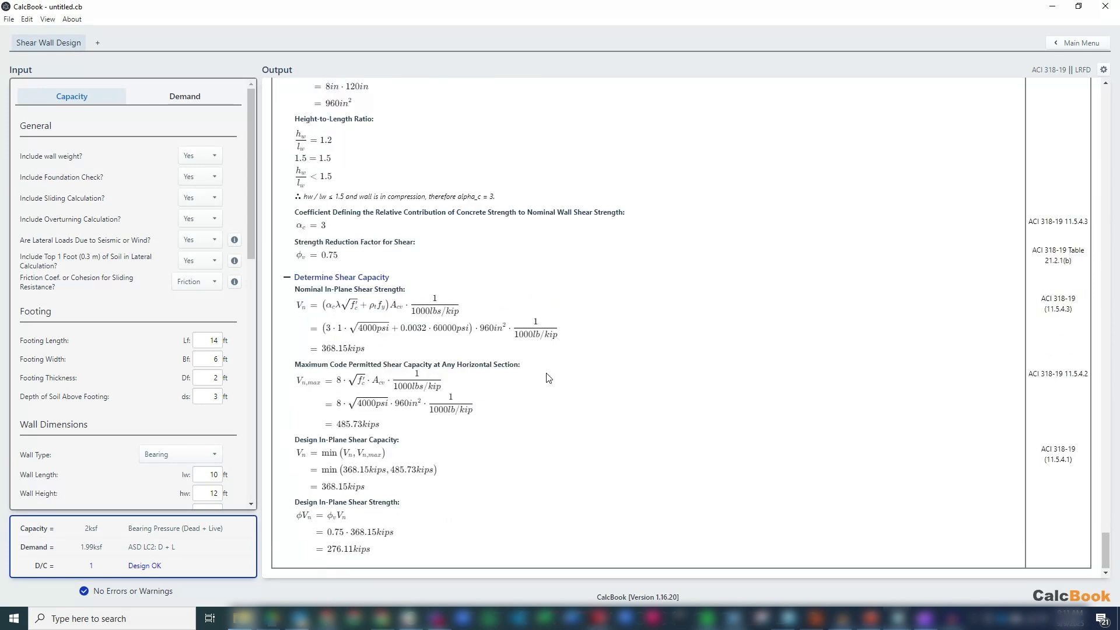